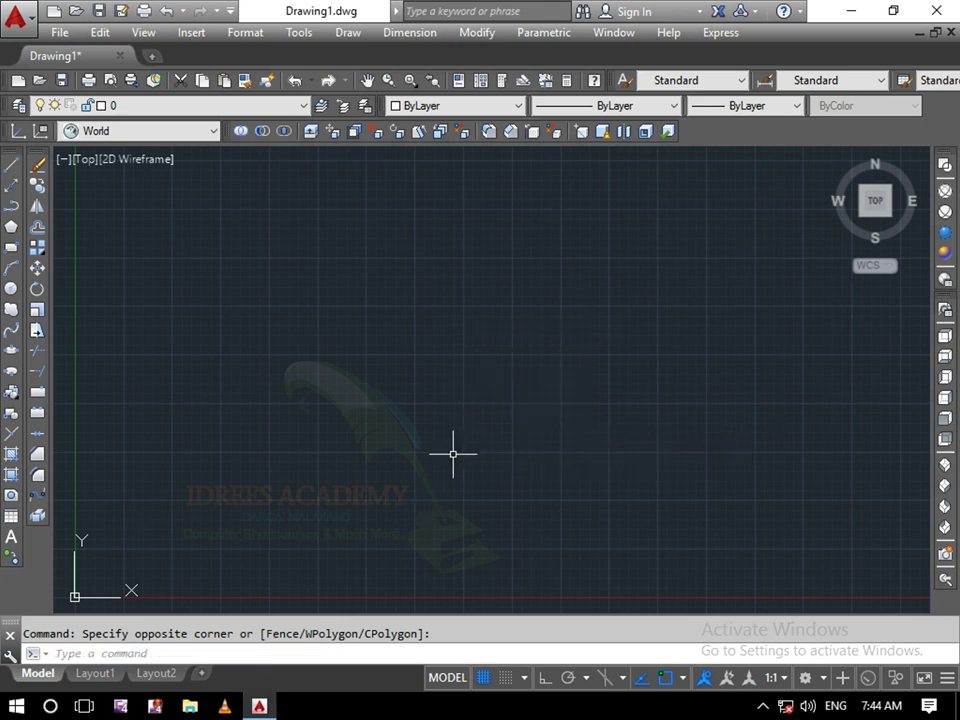
Step: Start a polyline left of centre and zigzag its vertices across the top and down the right side
key(Escape)
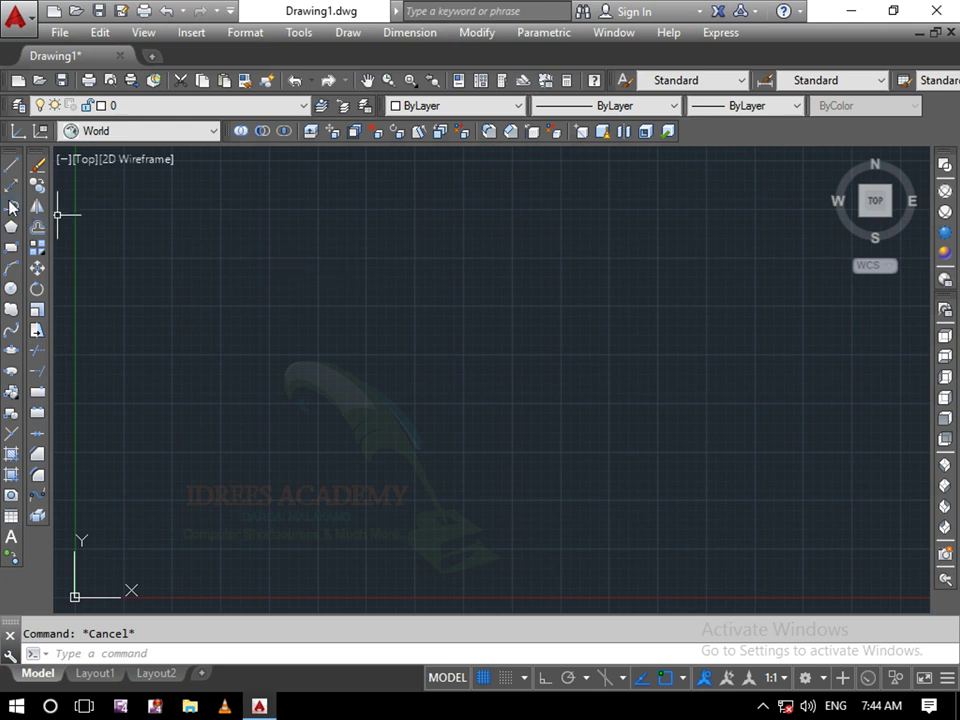
click(400, 236)
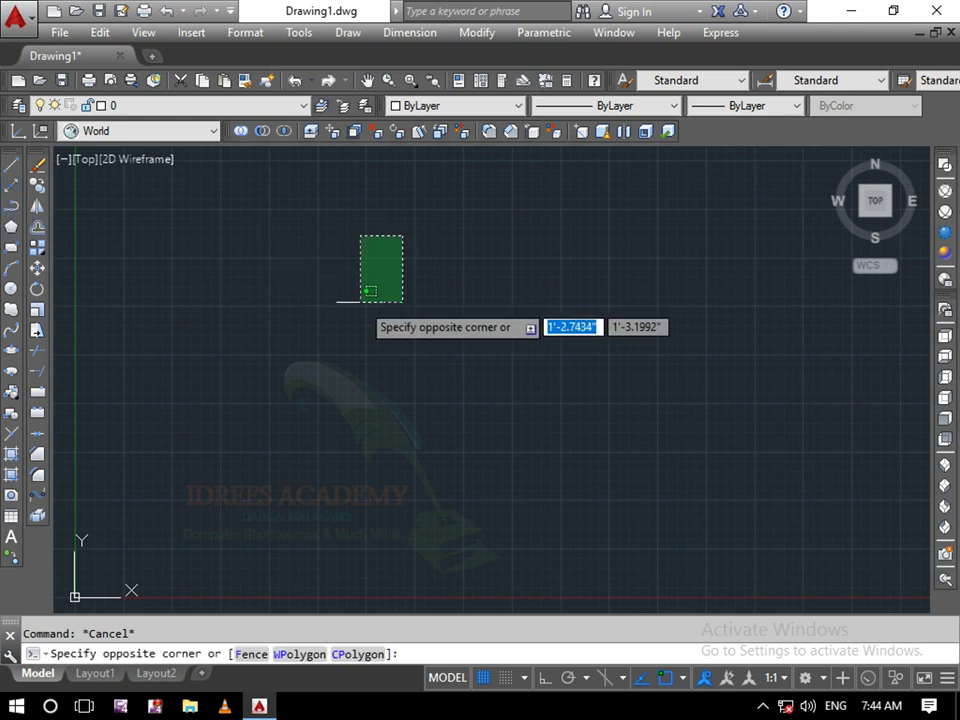
text(pl)
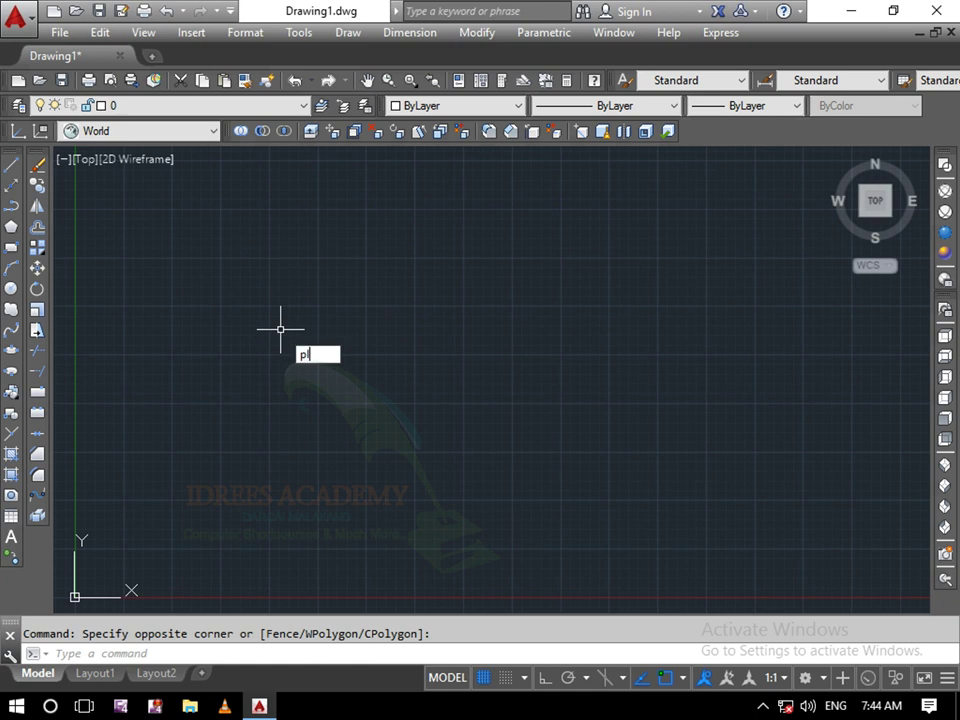
key(Return)
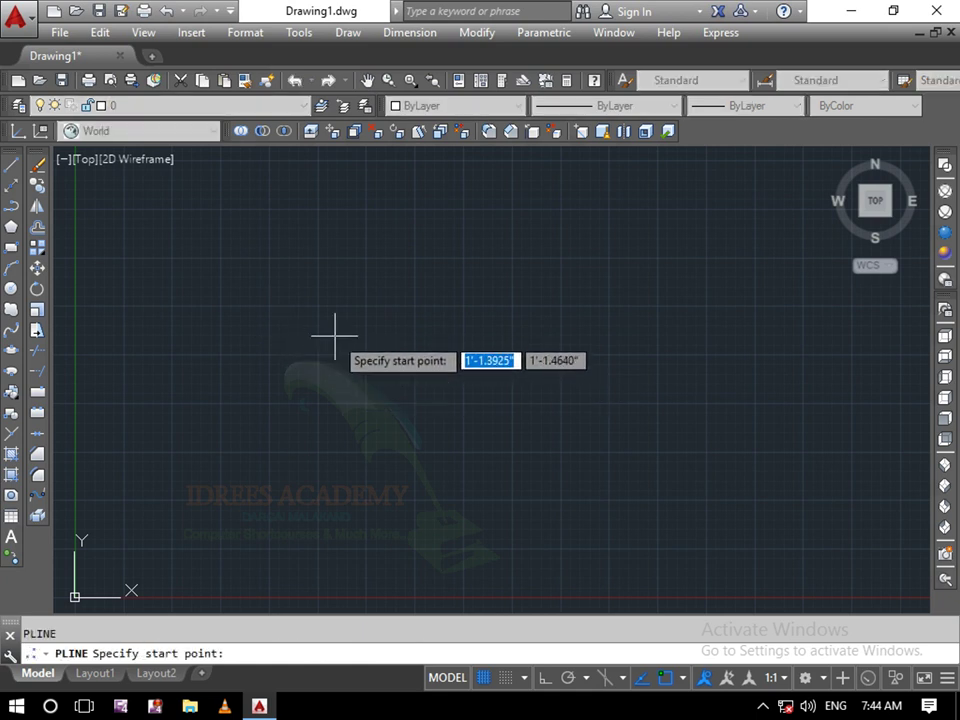
click(335, 335)
click(405, 230)
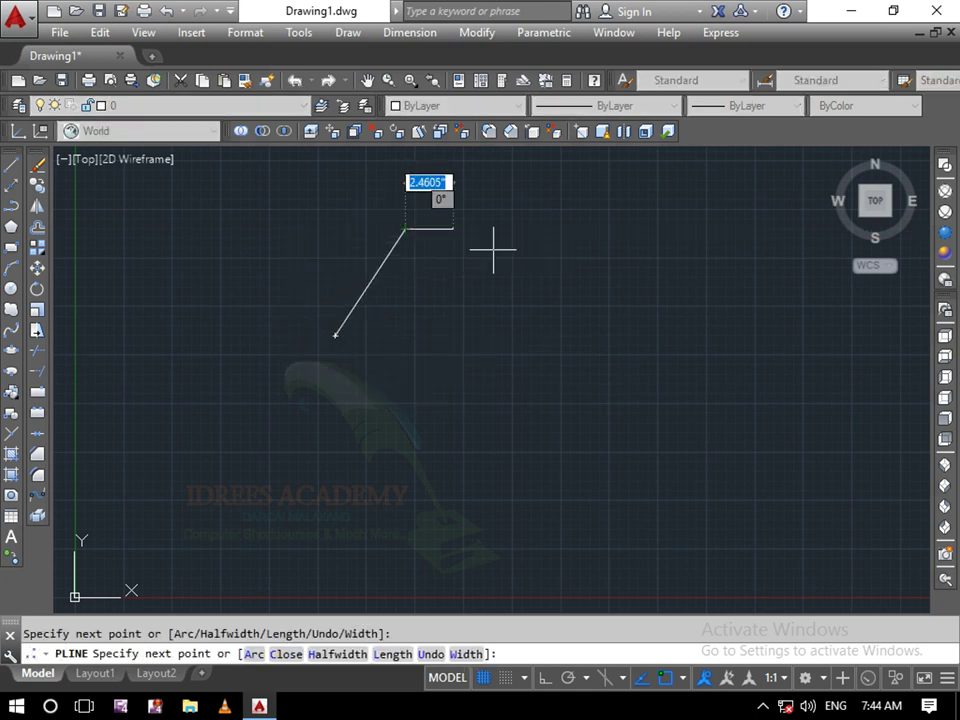
click(559, 269)
click(657, 224)
click(747, 314)
click(805, 424)
Step: Continue the zigzag back to the lower left, finish it, and window-select it to show its vertices
click(629, 466)
click(482, 400)
click(446, 414)
click(369, 466)
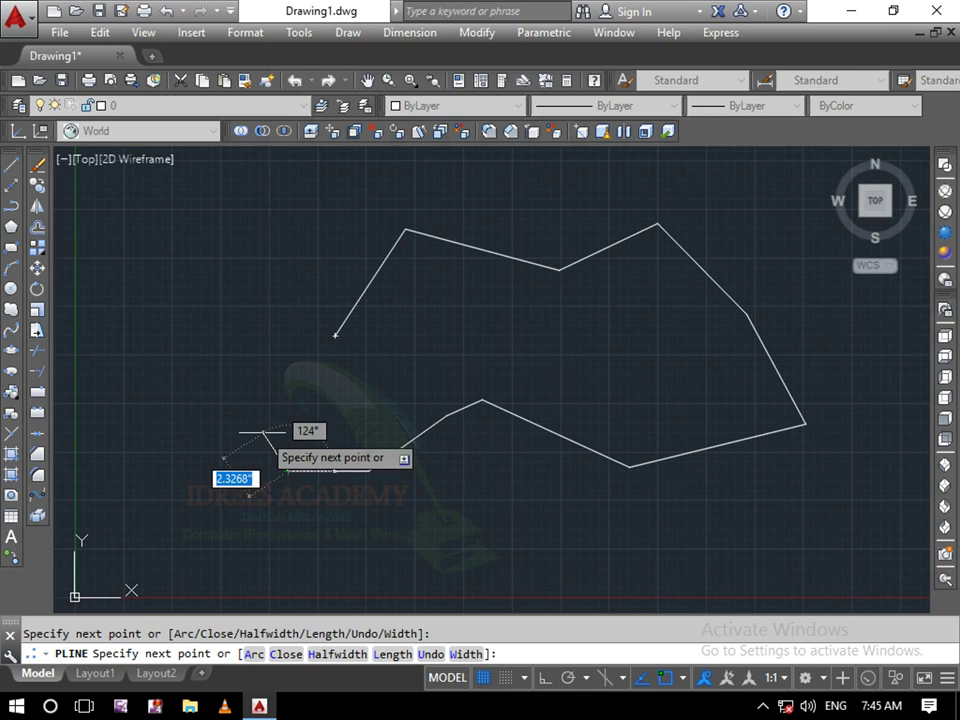
click(288, 470)
key(Escape)
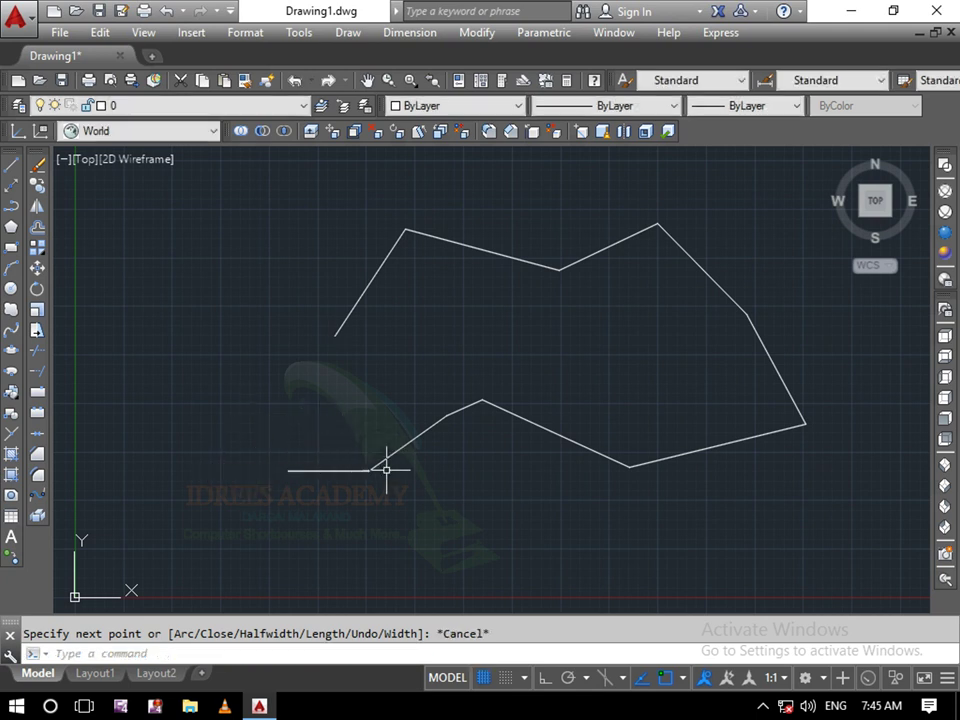
click(386, 469)
click(349, 439)
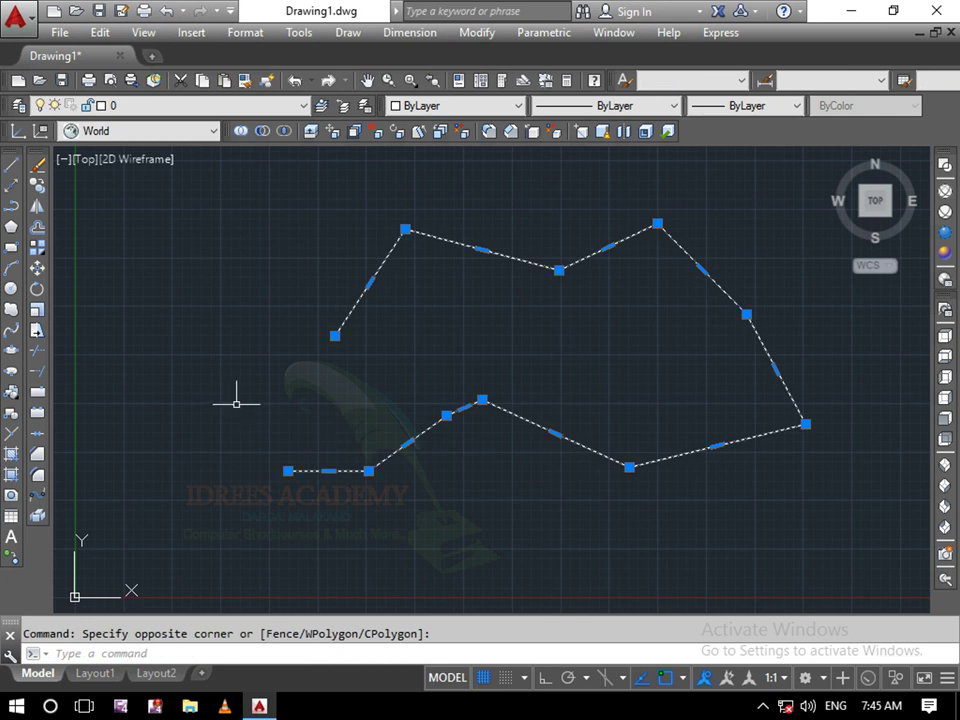
Step: Zoom out and draw a bent six-point shape with separate LINE segments above the polyline
key(Escape)
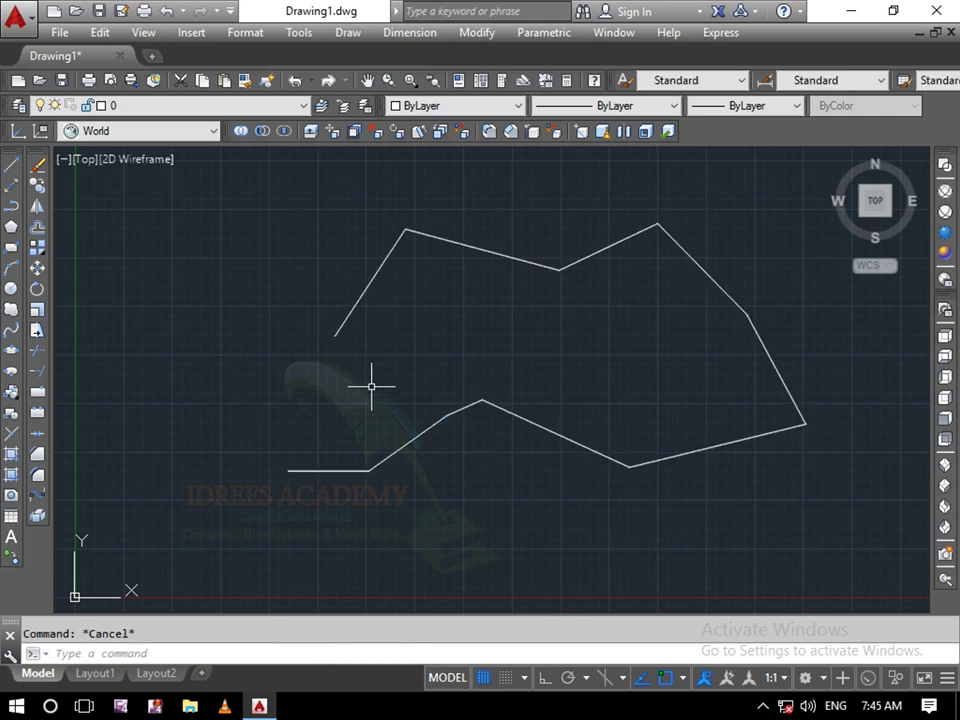
scroll(375, 410, down, 4)
text(l)
key(Return)
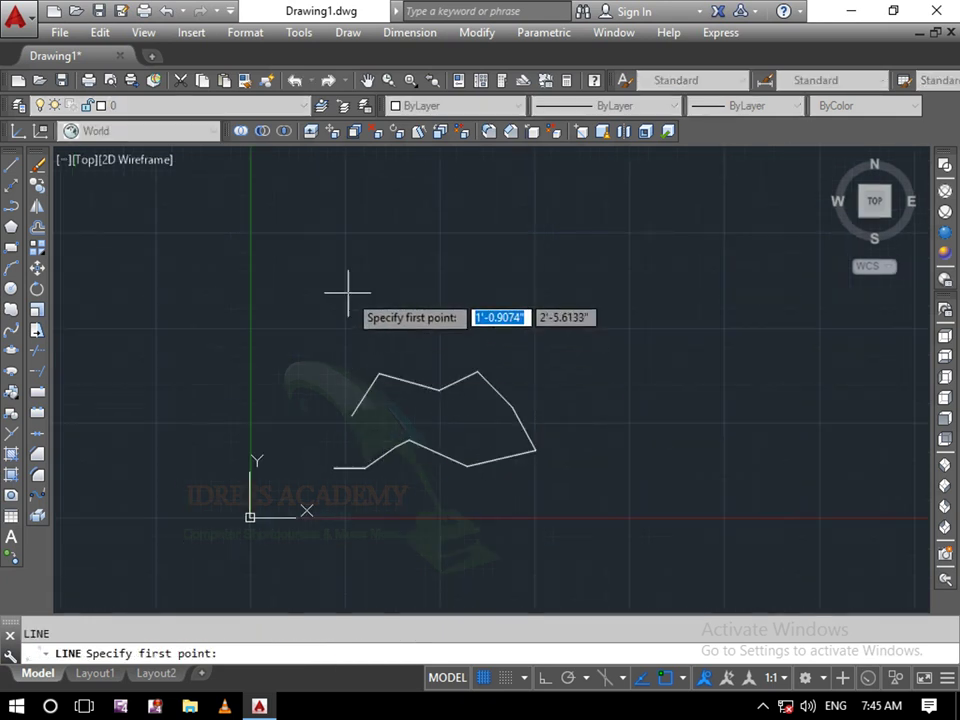
click(352, 259)
click(419, 195)
click(454, 217)
click(521, 217)
click(521, 255)
click(460, 284)
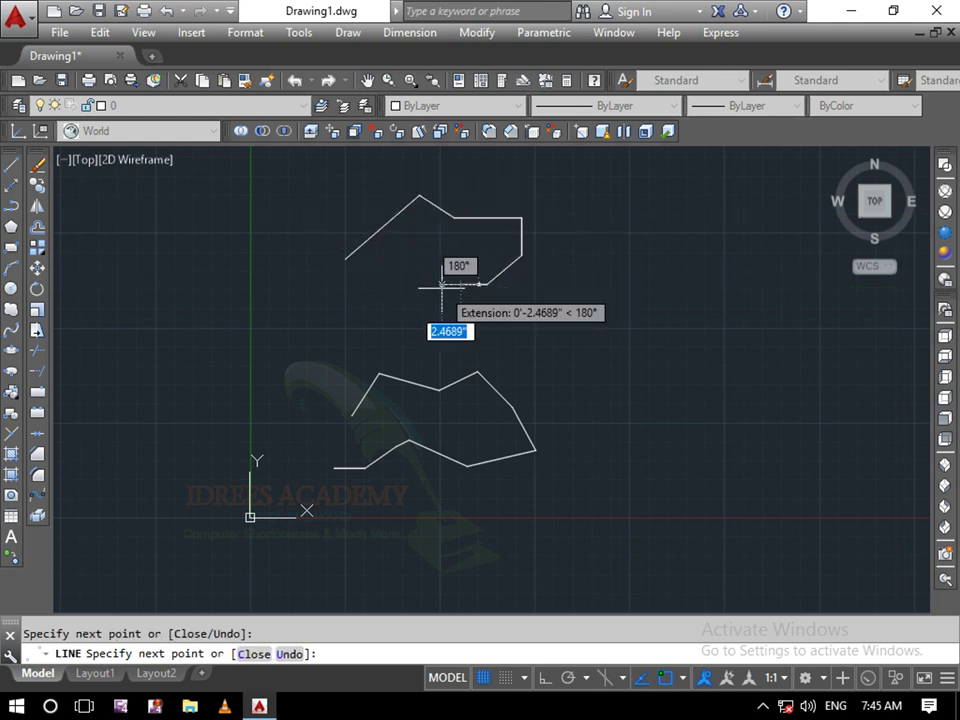
key(Escape)
Step: Place a horizontal XLINE construction line between the two shapes
text(x)
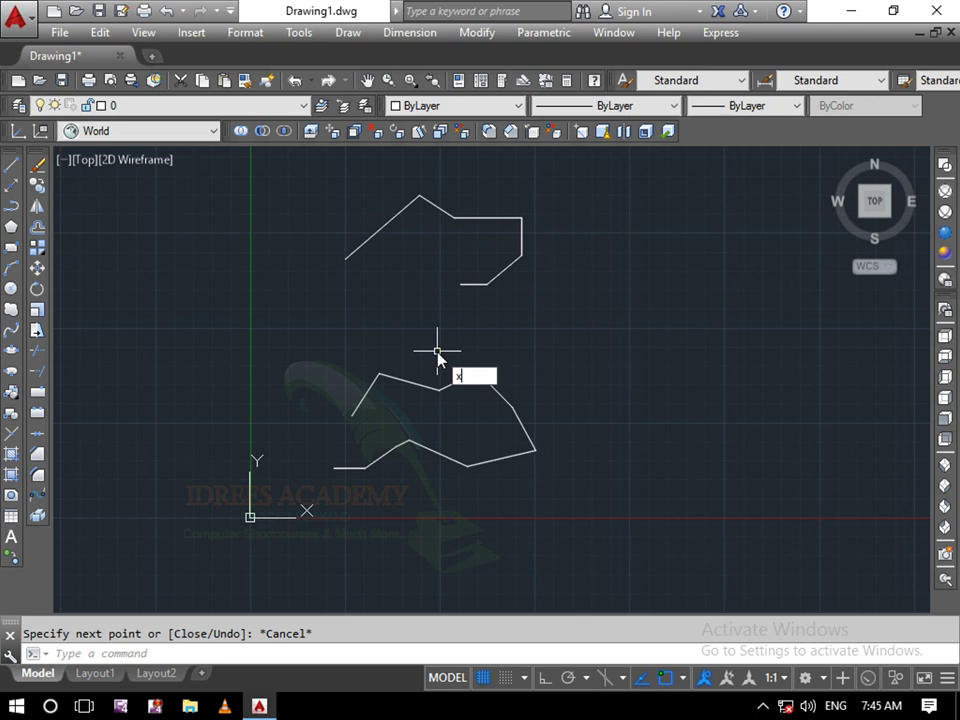
text(l)
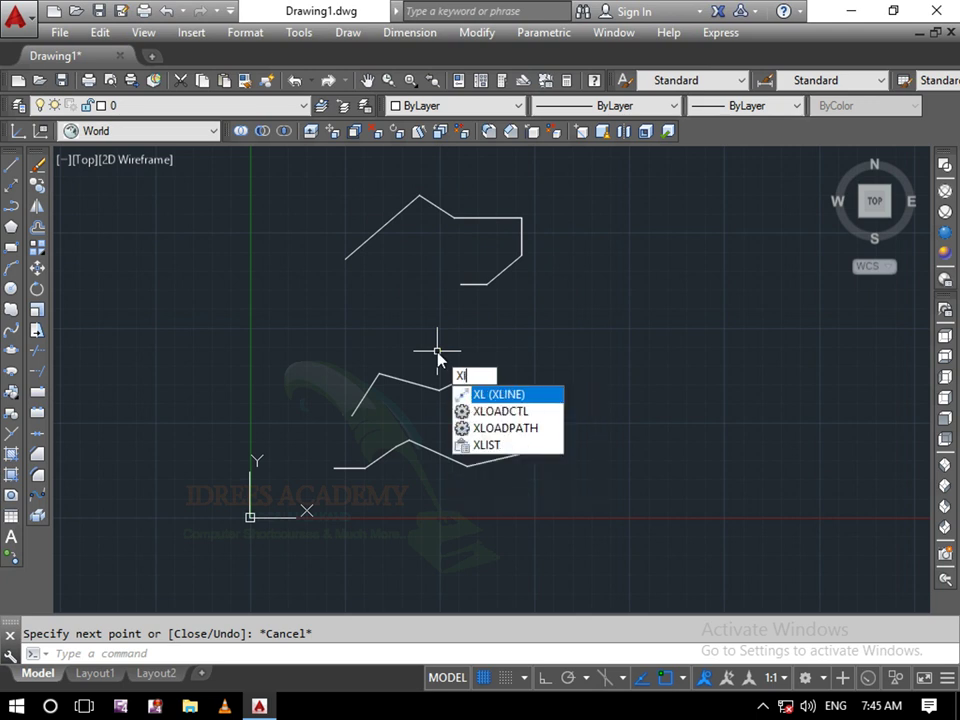
key(Return)
text(h)
key(Return)
click(441, 343)
key(Escape)
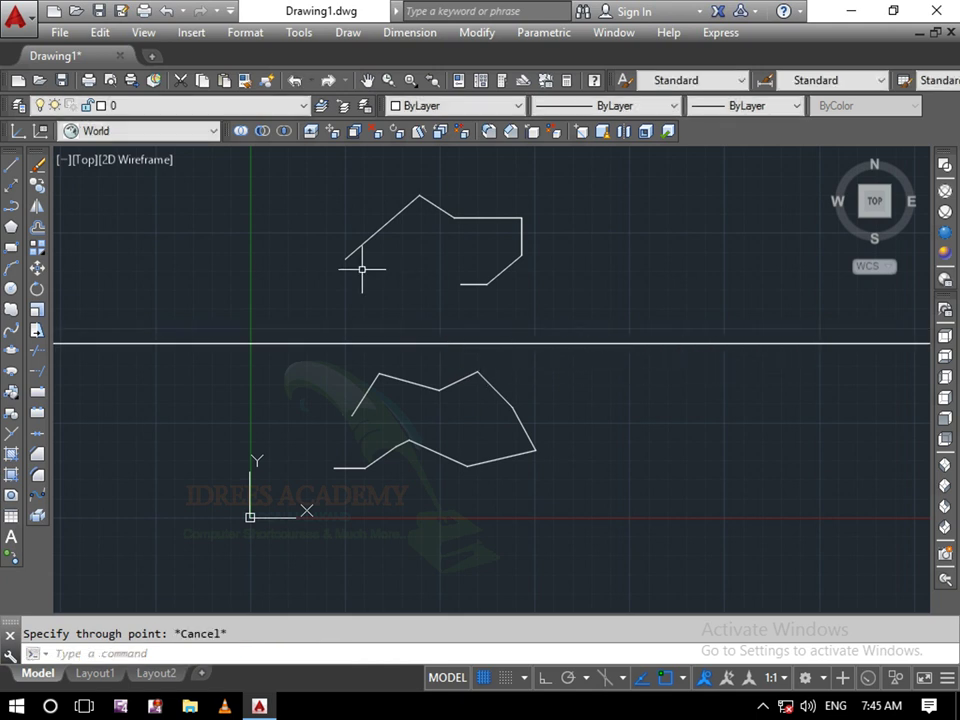
Step: Select the upper shape, the construction line and the lower polyline one at a time to inspect them
click(411, 274)
click(381, 221)
key(Escape)
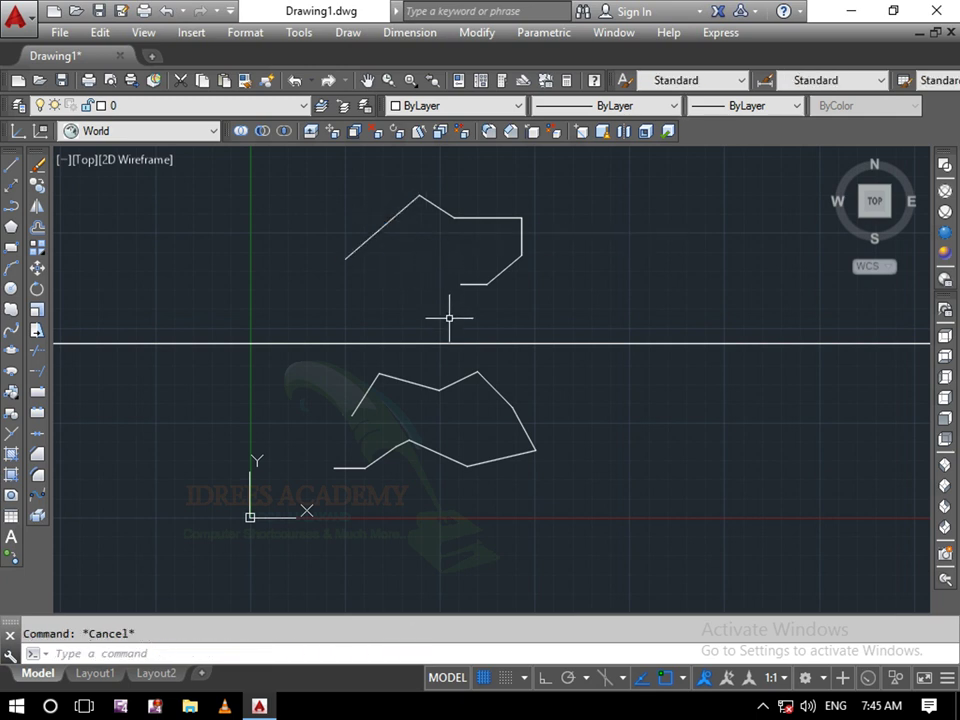
click(453, 345)
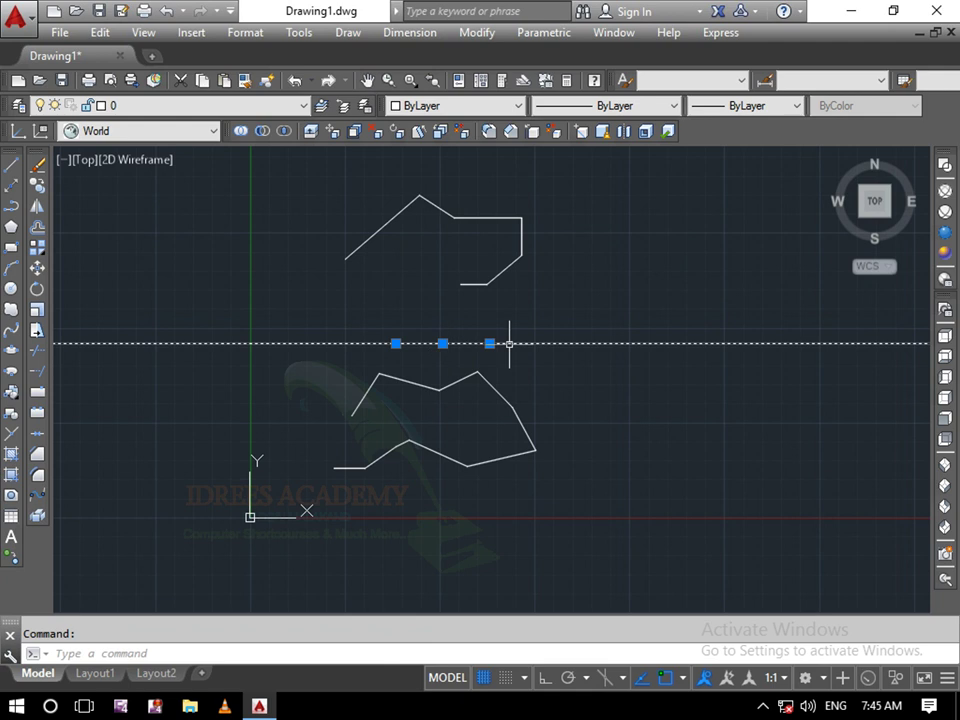
key(Escape)
click(512, 380)
click(476, 399)
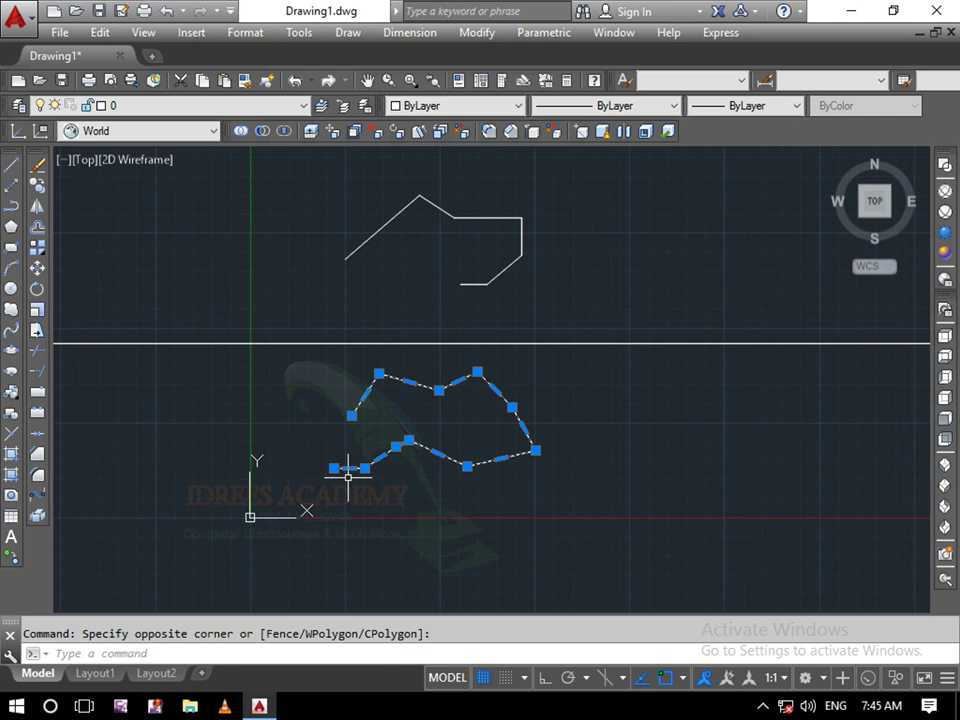
key(Escape)
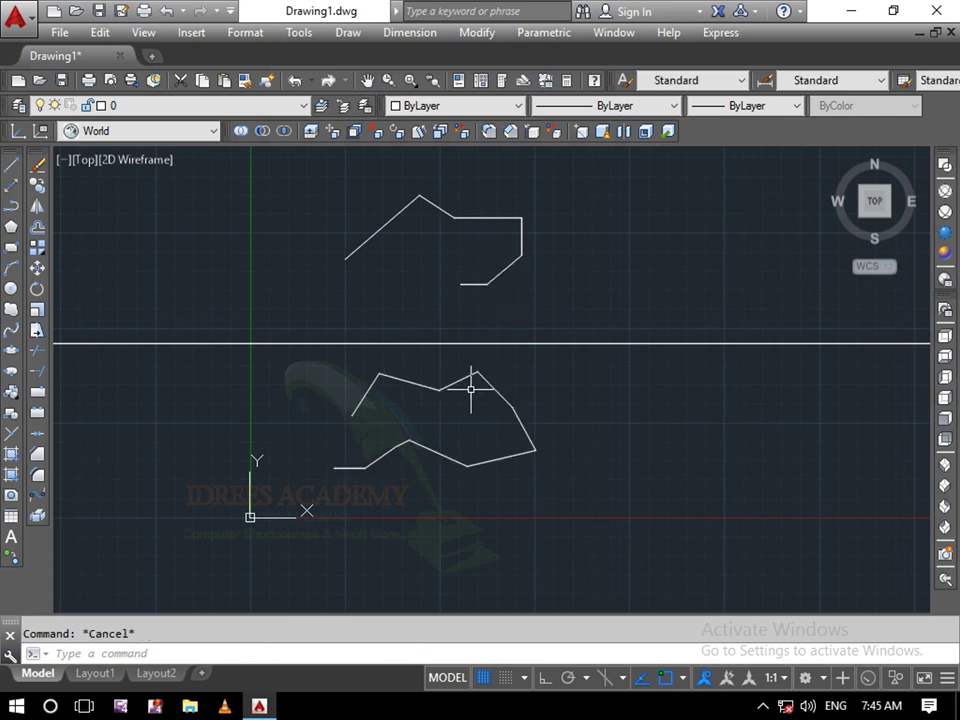
Step: Crossing-select and delete everything, then erase the leftover upper lines with E
click(590, 511)
click(342, 221)
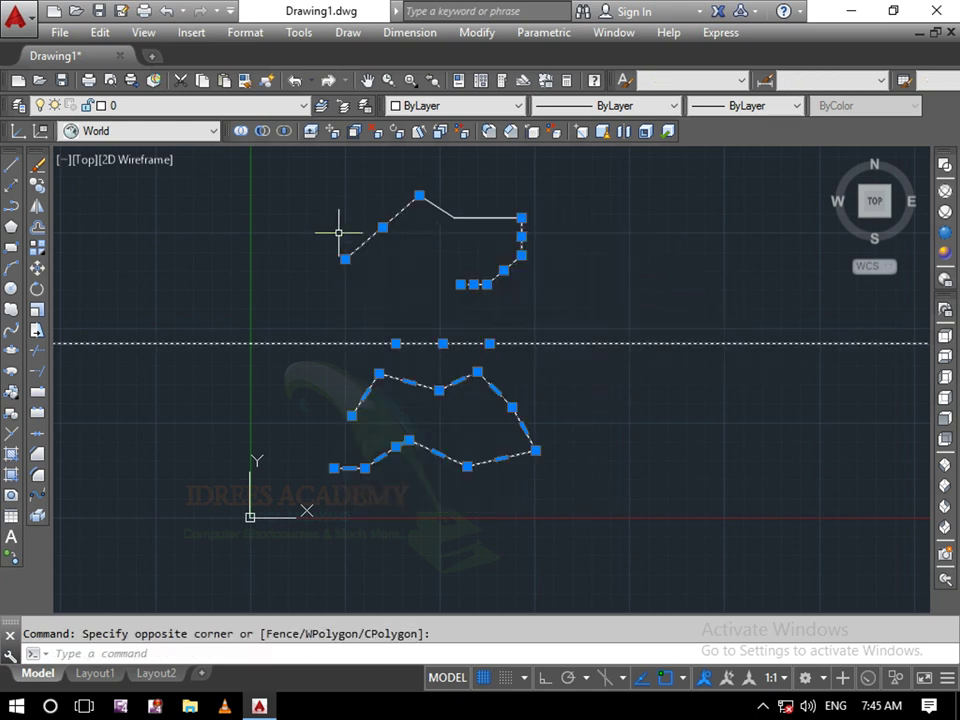
key(Delete)
click(551, 193)
click(396, 261)
text(e)
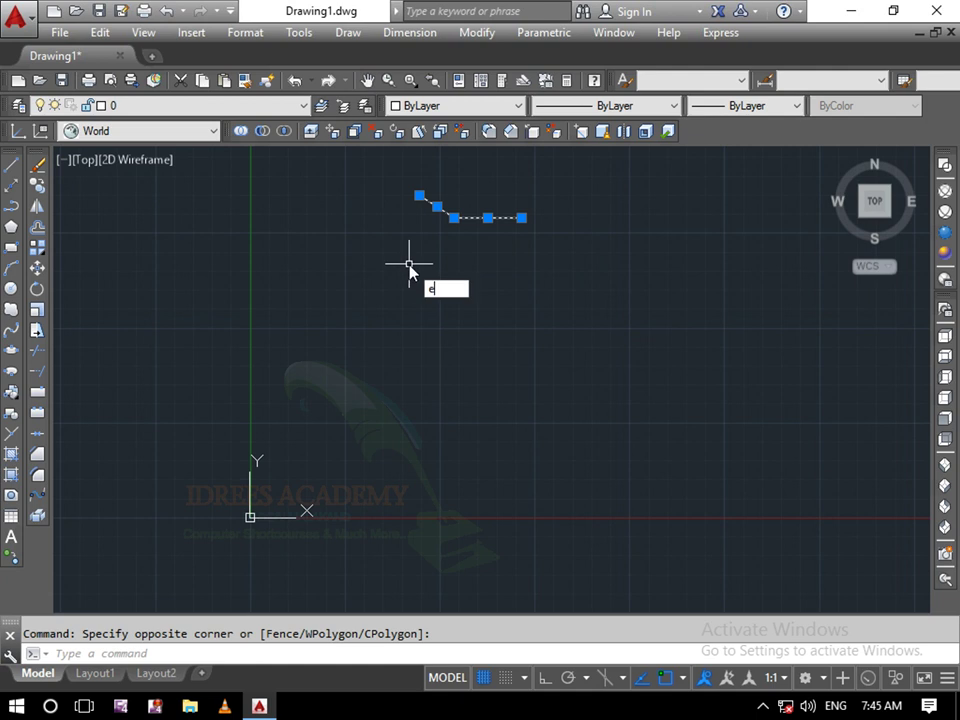
key(Return)
text(p)
key(Return)
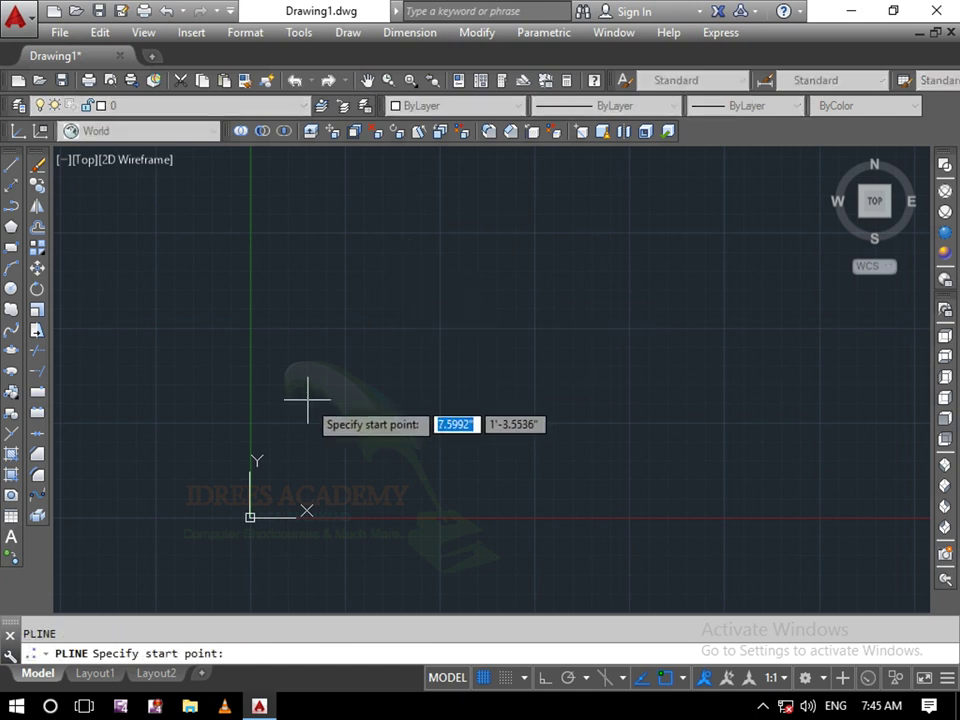
click(287, 400)
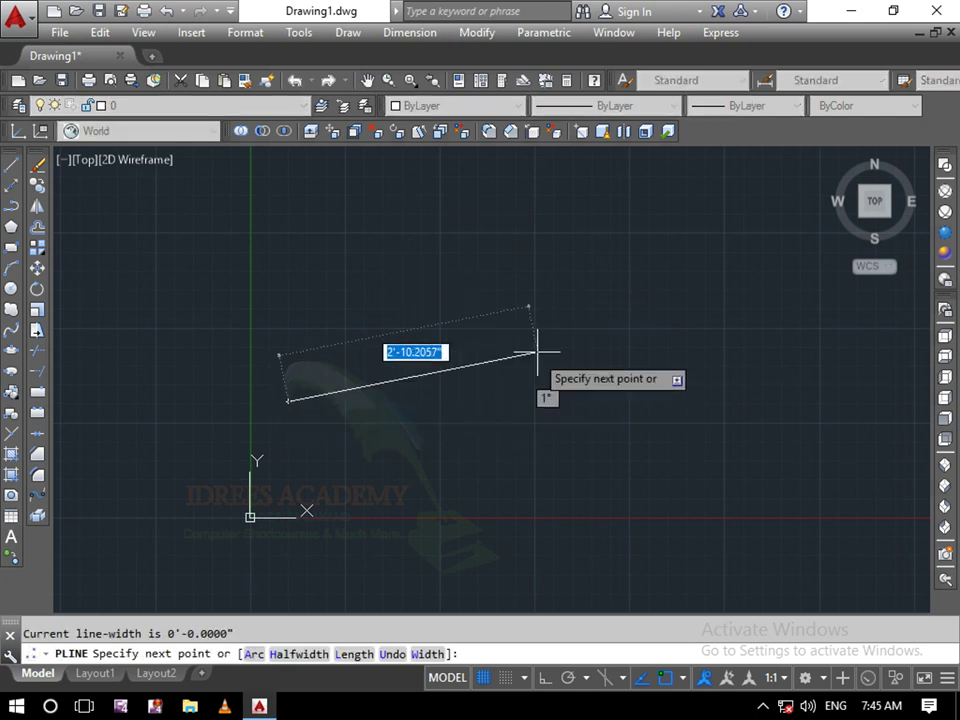
key(F8)
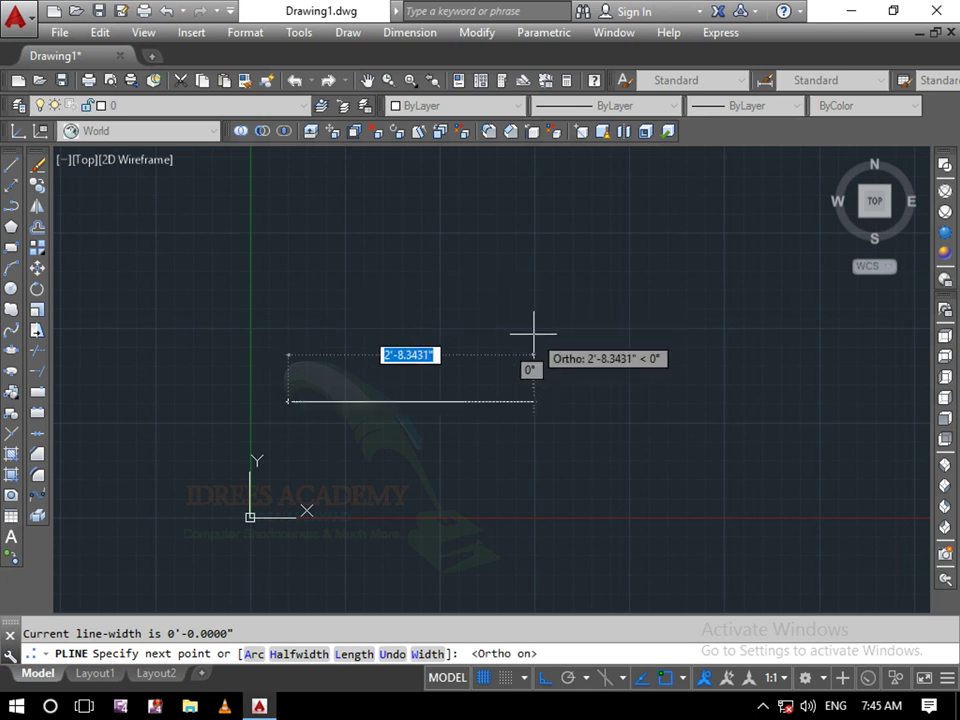
text(3)
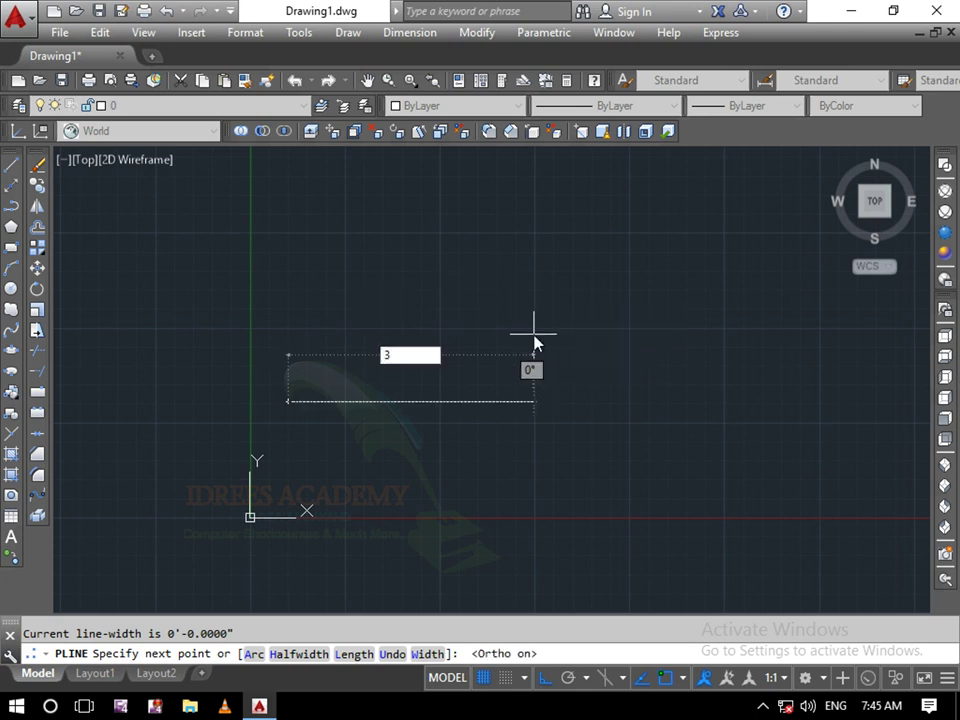
key(Return)
text(4)
key(Return)
text(5)
key(Return)
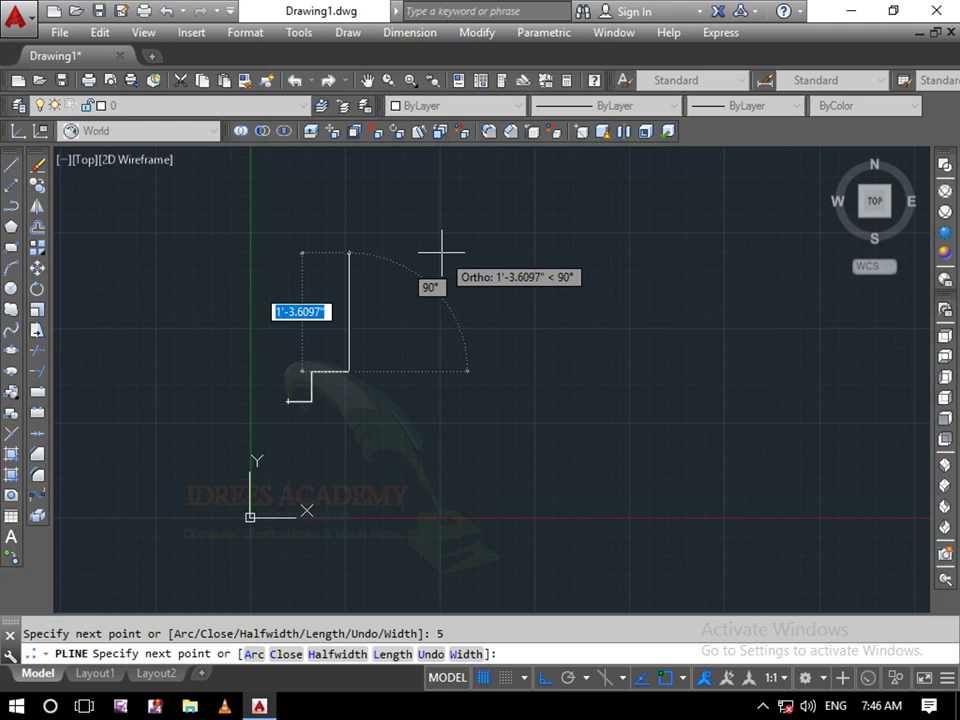
text(6)
key(Return)
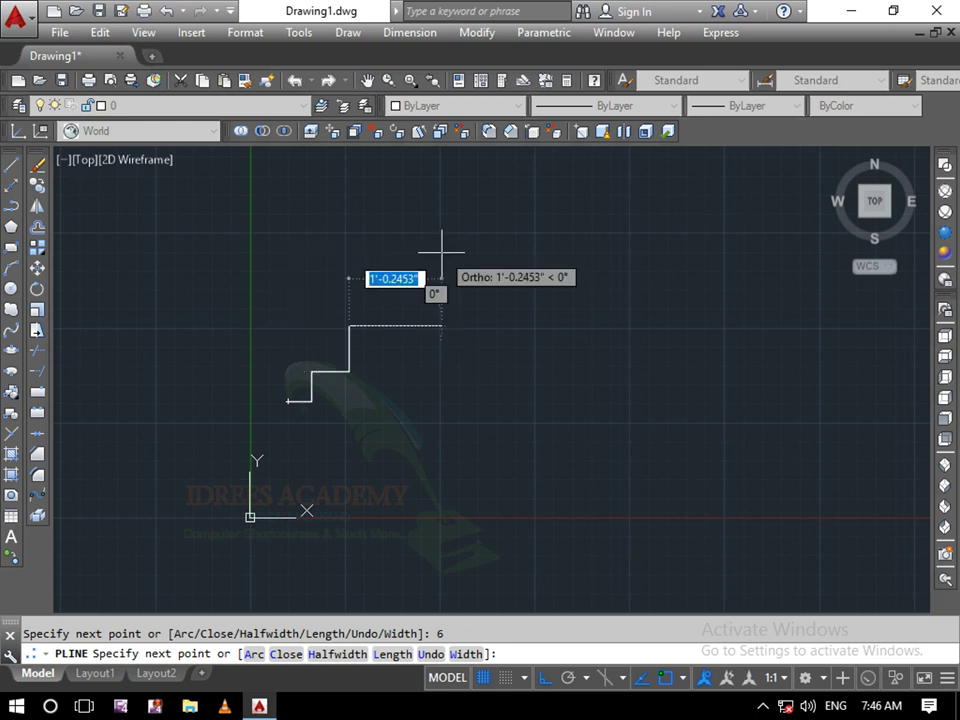
key(Return)
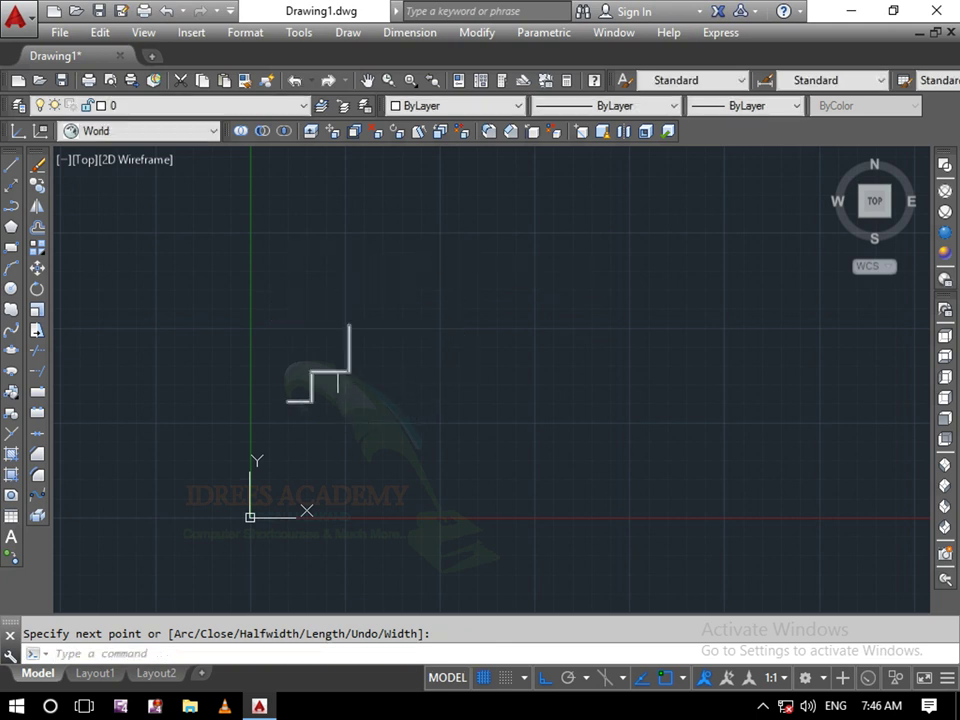
click(383, 322)
click(313, 412)
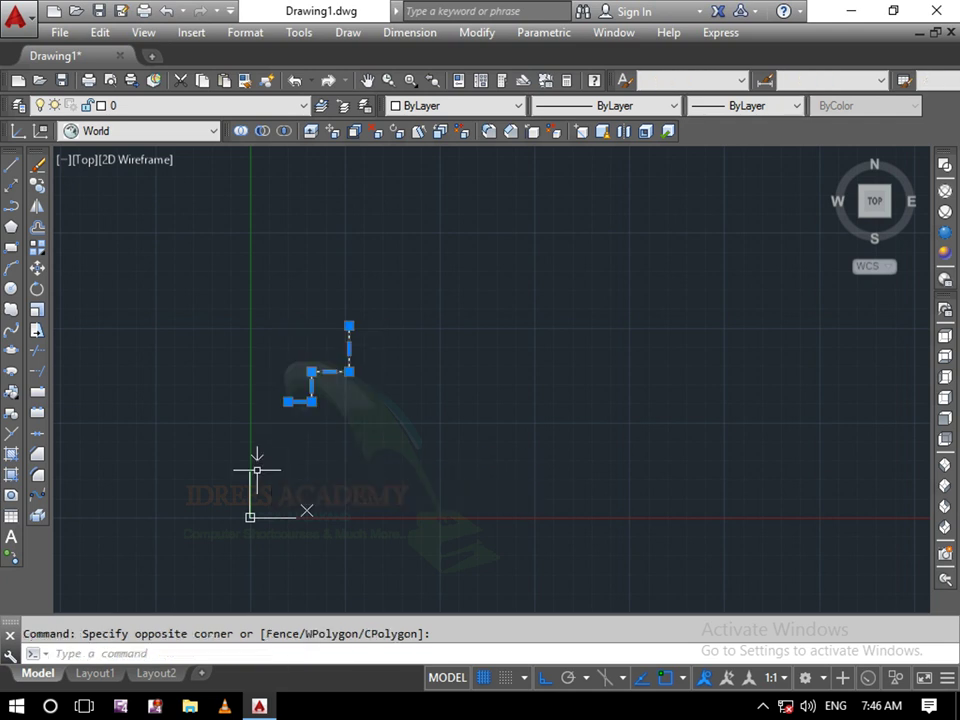
key(Delete)
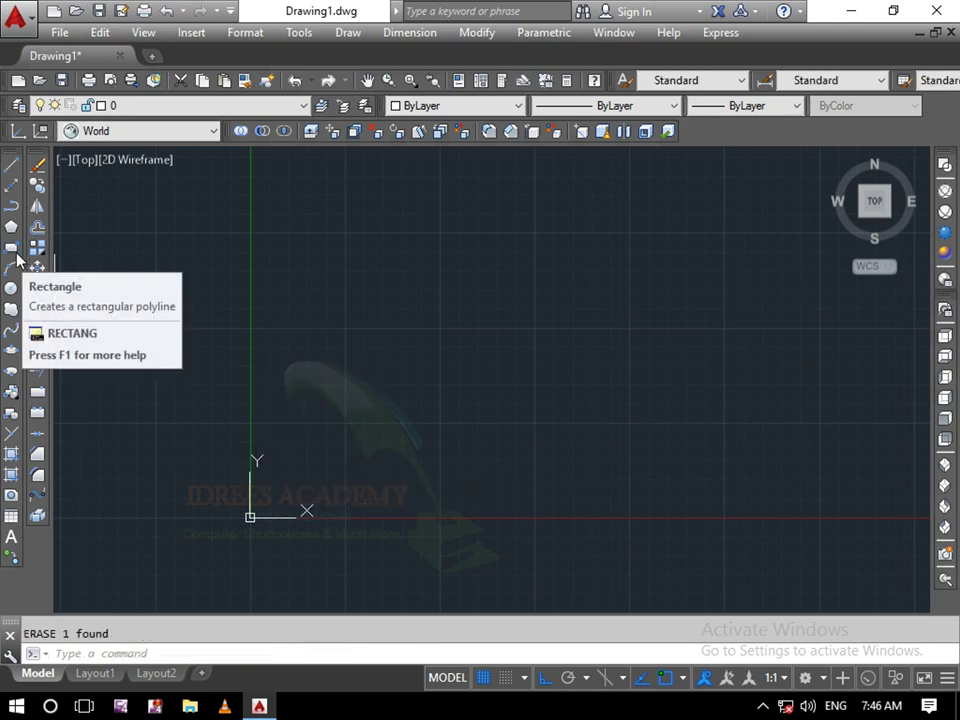
Step: Start a polyline at the left, switch it to Arc mode, and turn Ortho off with F8
text(pl)
key(Return)
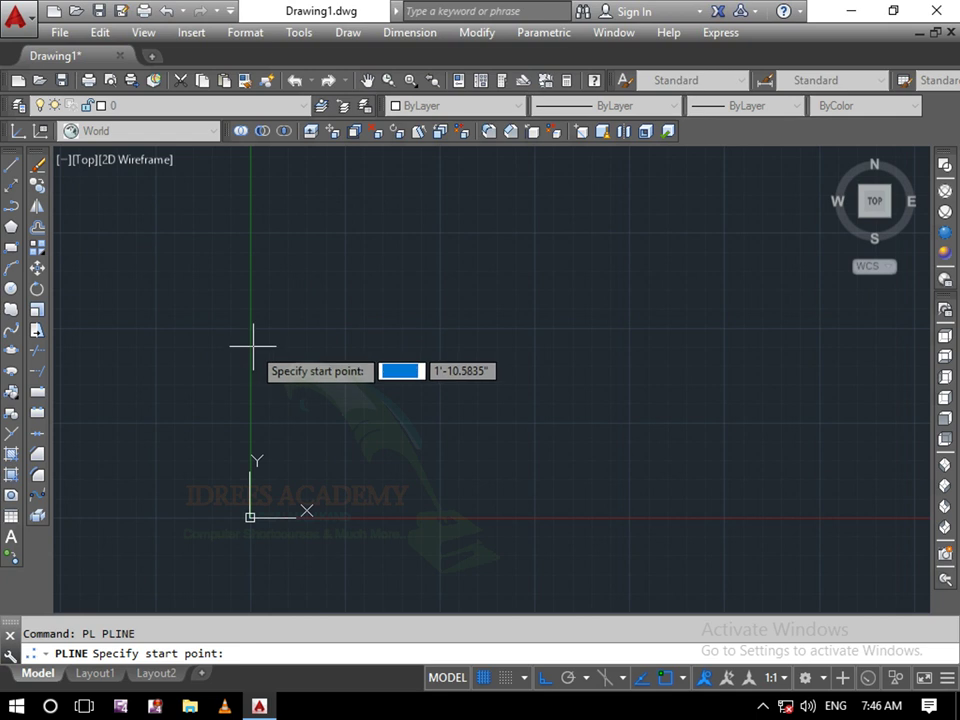
click(219, 354)
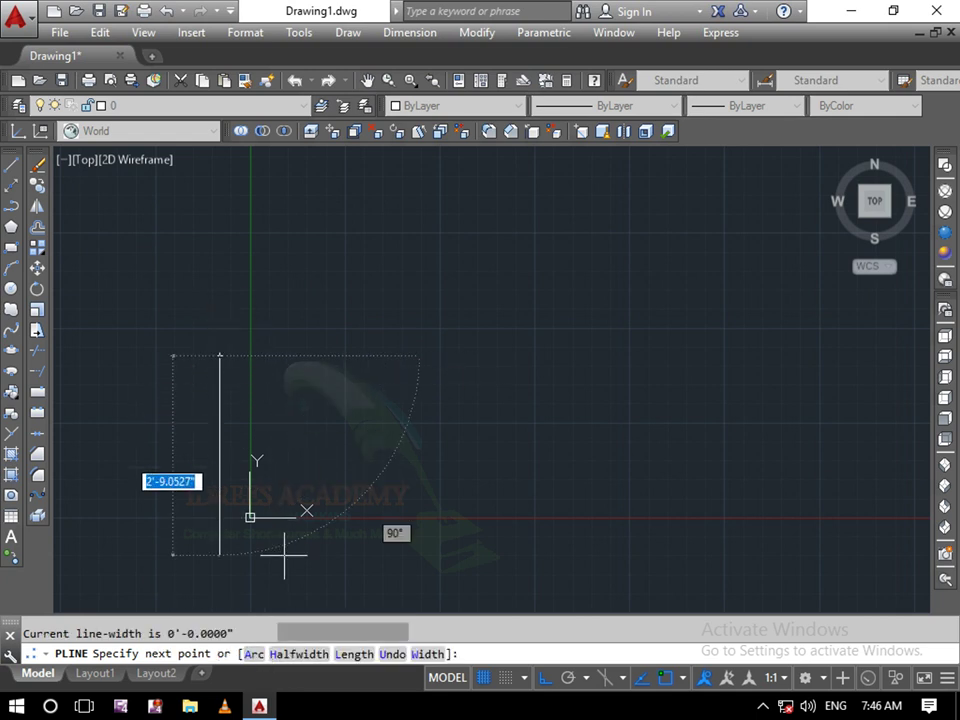
text(a)
key(Return)
key(F8)
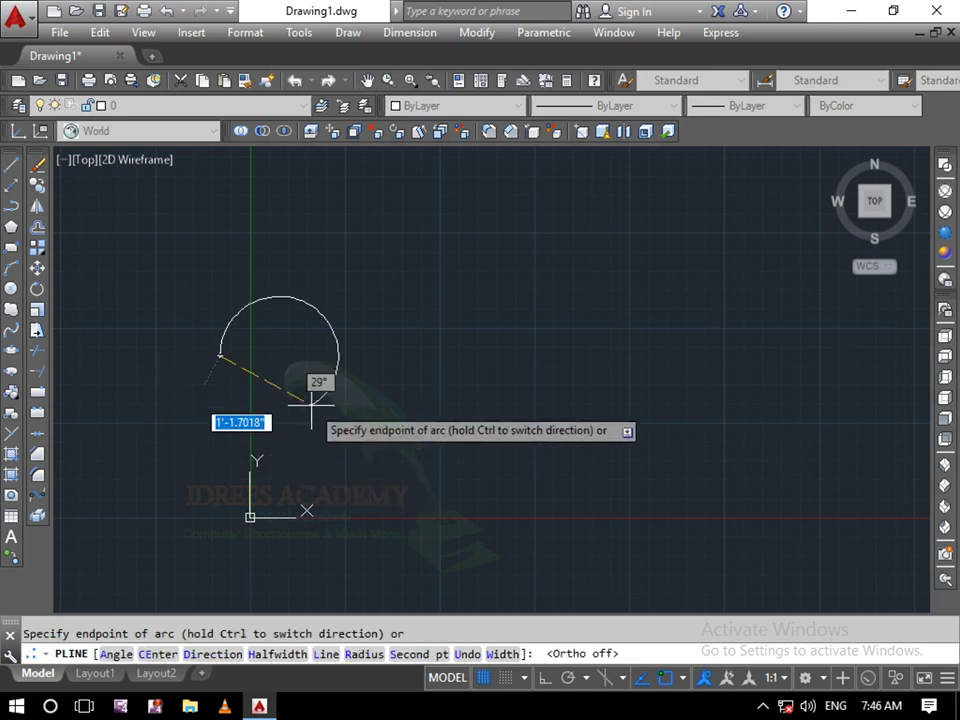
Step: Draw a chain of tangent arcs around a wavy loop ending back at the start point
click(340, 333)
click(405, 308)
click(490, 327)
click(570, 345)
click(600, 427)
click(530, 533)
click(335, 515)
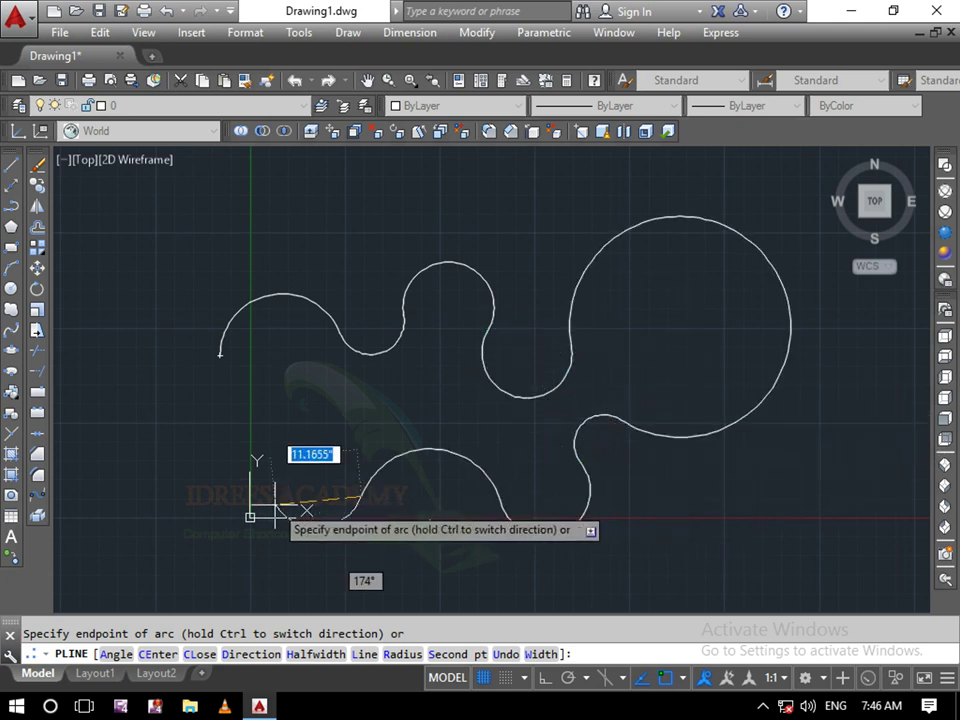
click(112, 449)
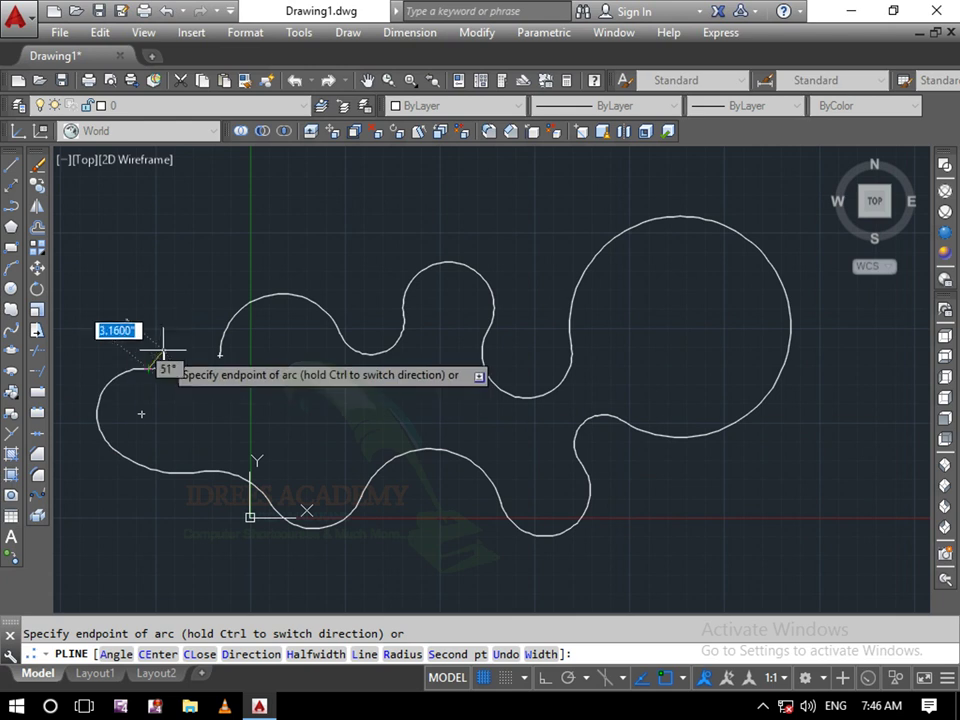
click(220, 355)
right_click(220, 355)
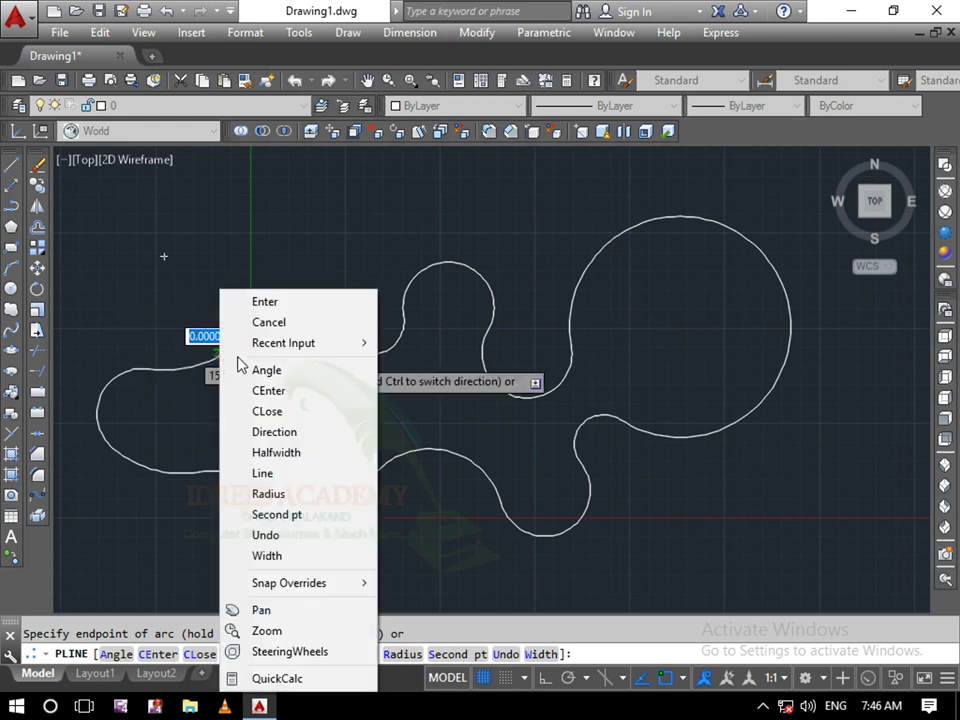
click(252, 302)
Step: Window-select the arc polyline and erase it with E
click(544, 553)
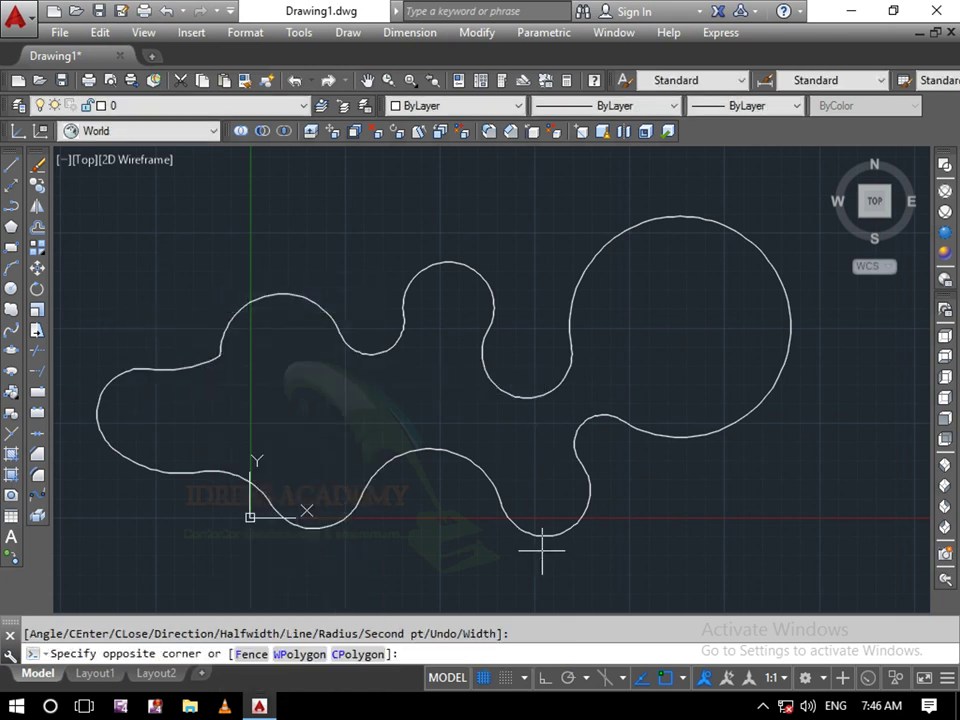
click(378, 428)
text(e)
key(Return)
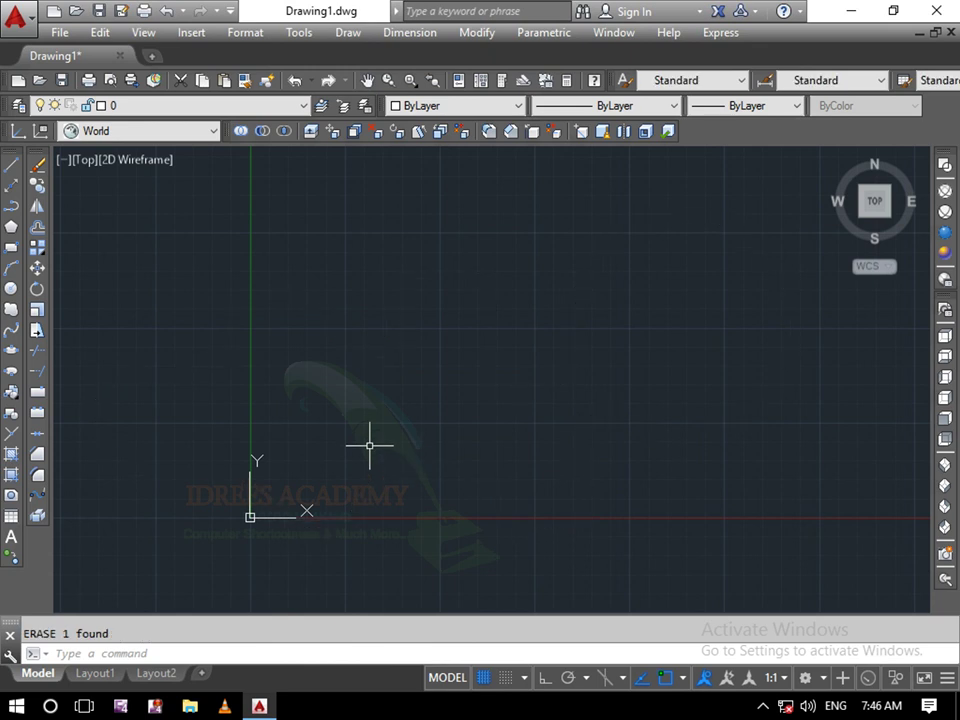
Step: Start a polyline with a straight segment, switch to Arc, then undo that first segment with U
text(pl)
key(Return)
click(323, 355)
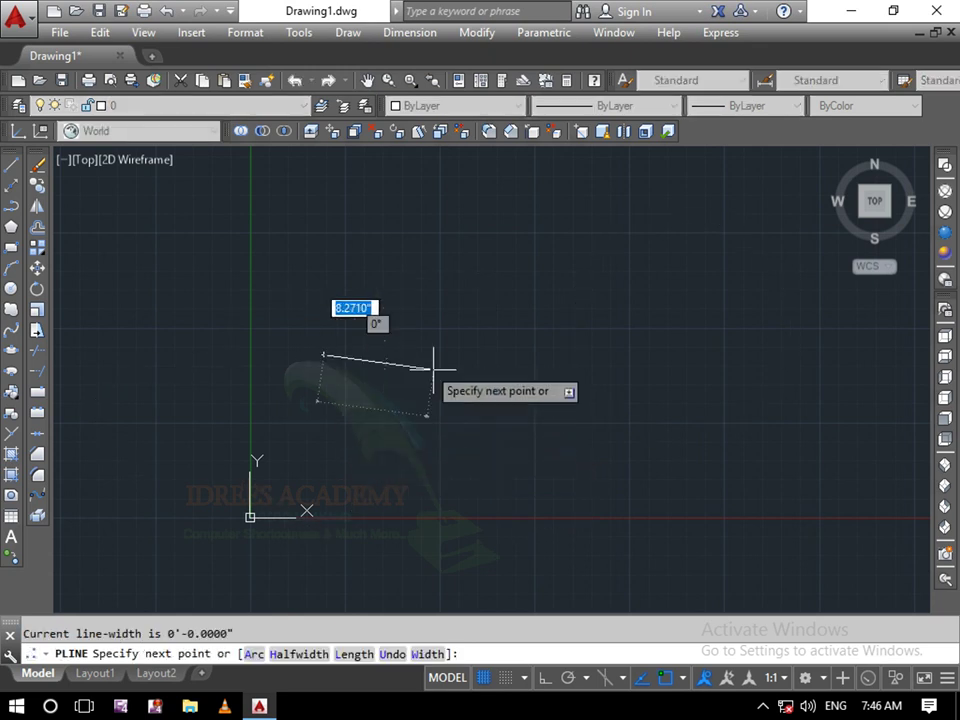
click(403, 536)
click(256, 654)
text(u)
key(Return)
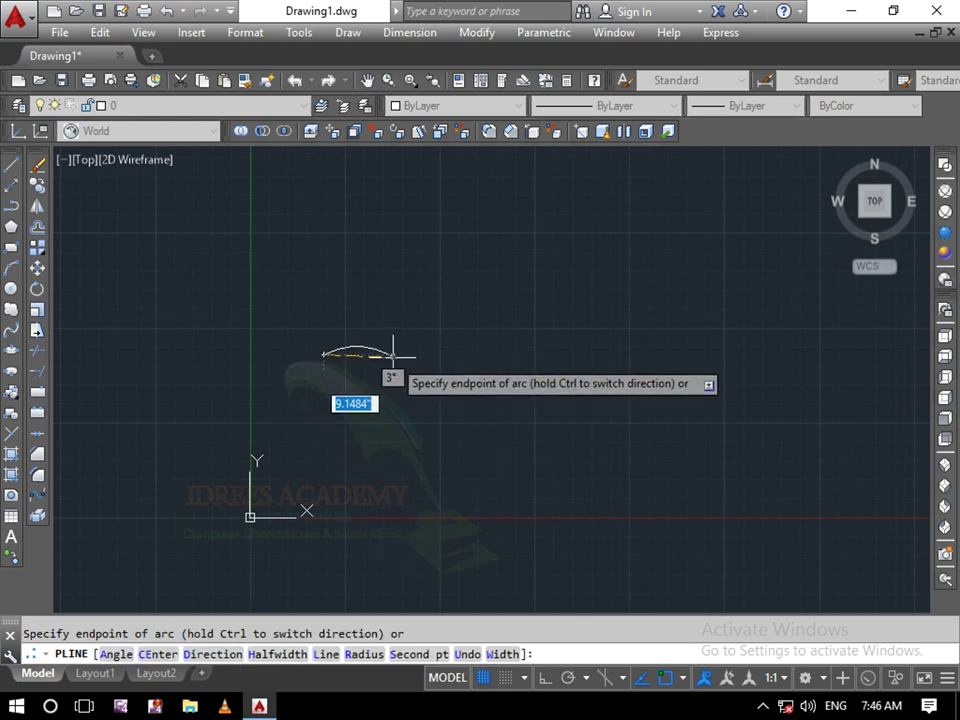
Step: Draw a curling series of tangent arcs ending in a small hooked loop at the top left
click(505, 322)
click(608, 344)
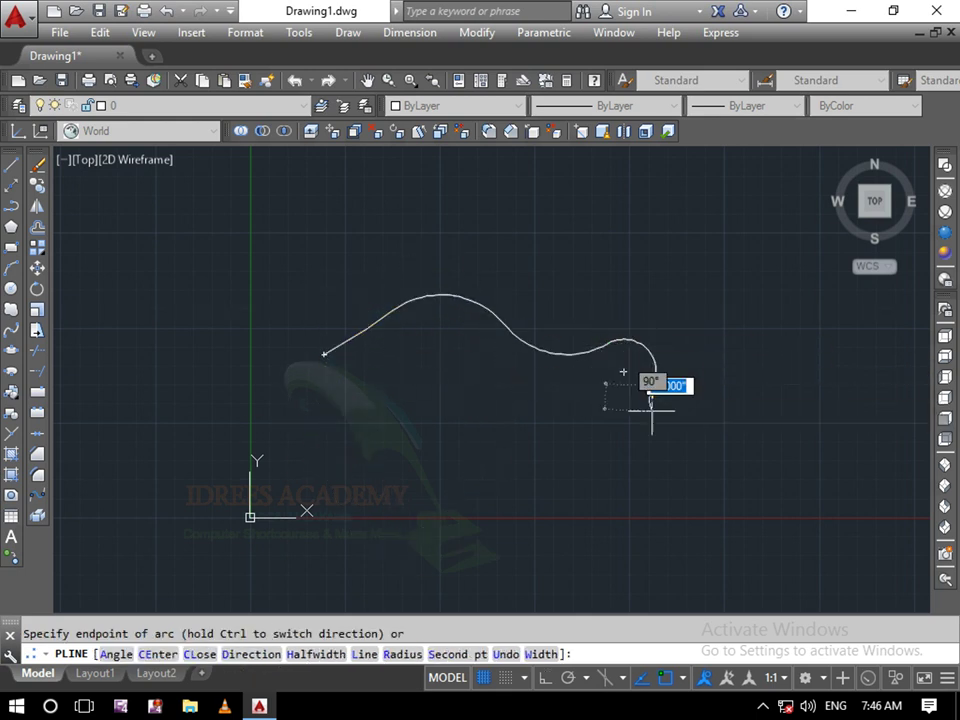
click(525, 459)
click(416, 467)
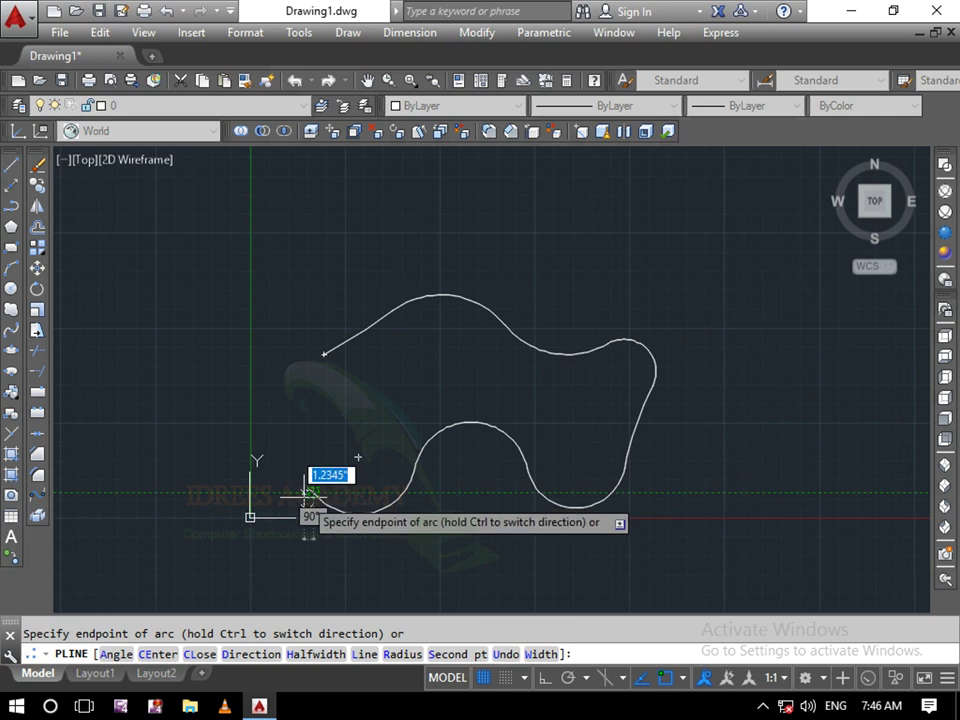
click(312, 493)
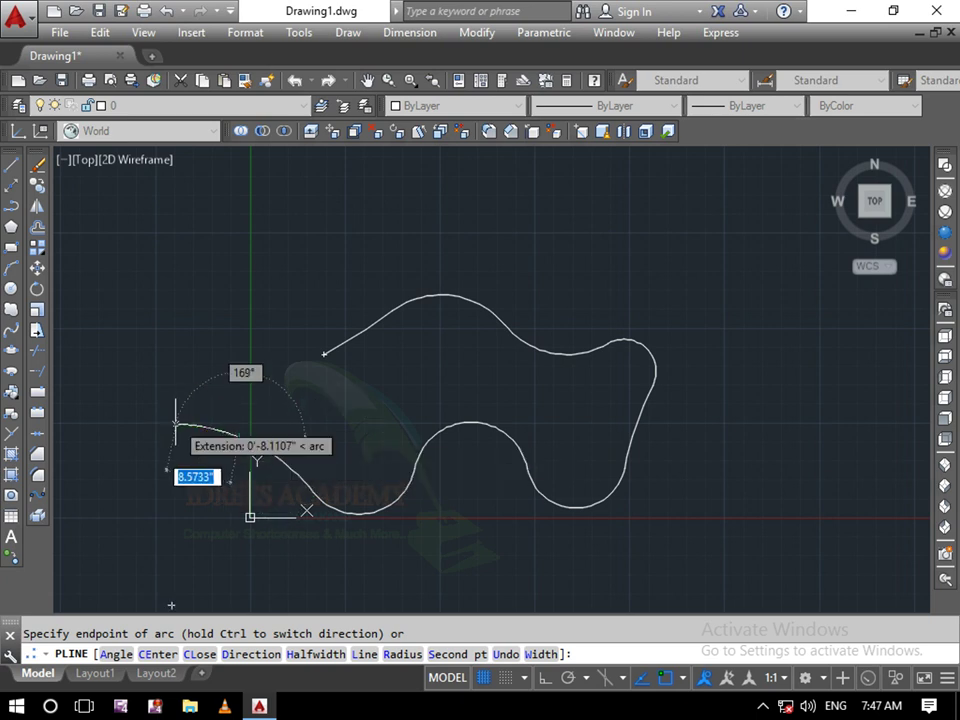
click(190, 346)
click(255, 265)
click(305, 240)
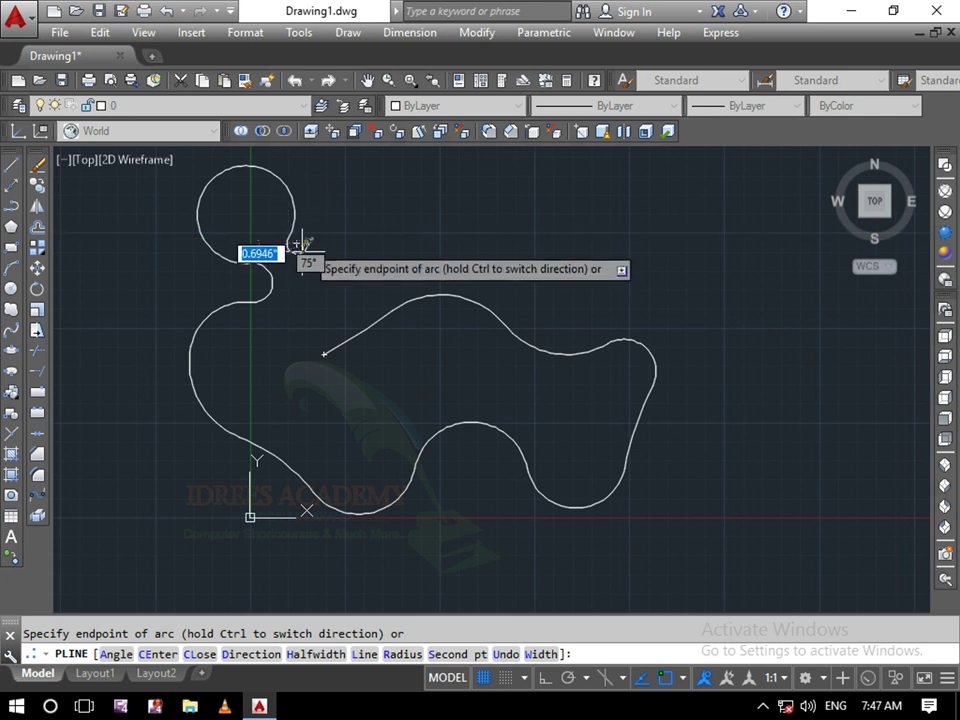
key(Escape)
Step: Crossing-select the curving polyline and delete it
click(330, 360)
click(252, 318)
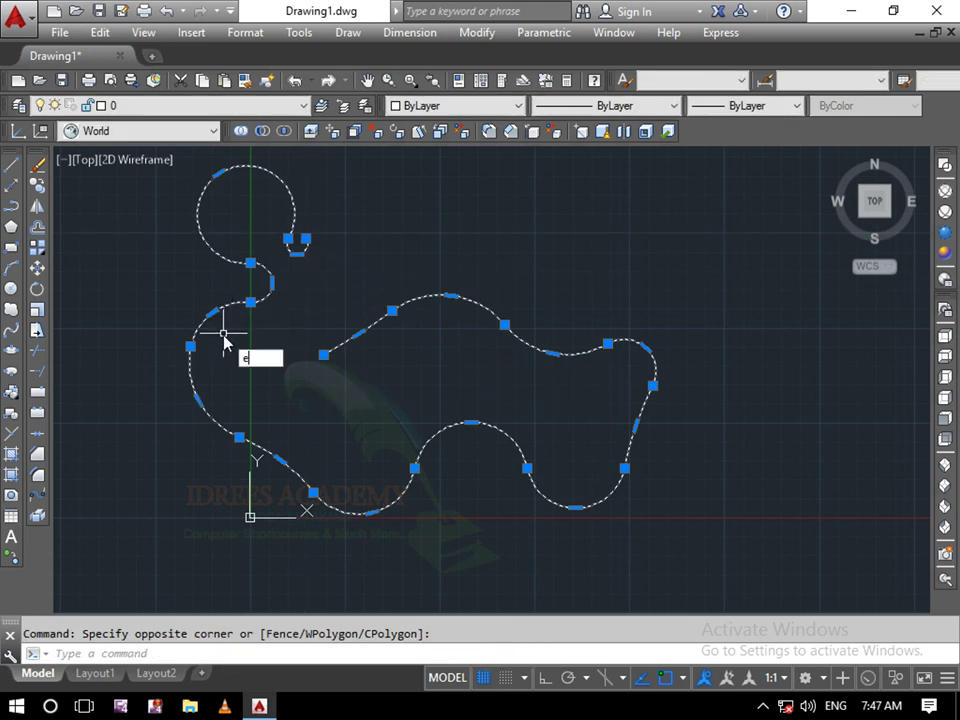
key(Delete)
Step: Begin a PL polyline at the upper left and choose its Halfwidth option
text(pl)
key(Return)
click(305, 266)
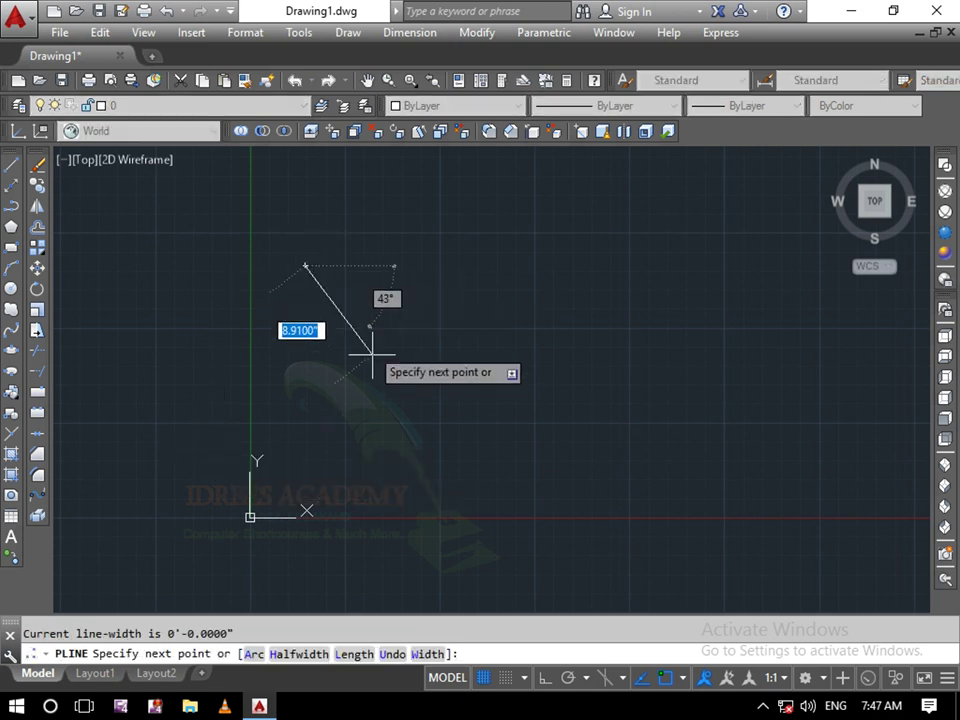
click(300, 654)
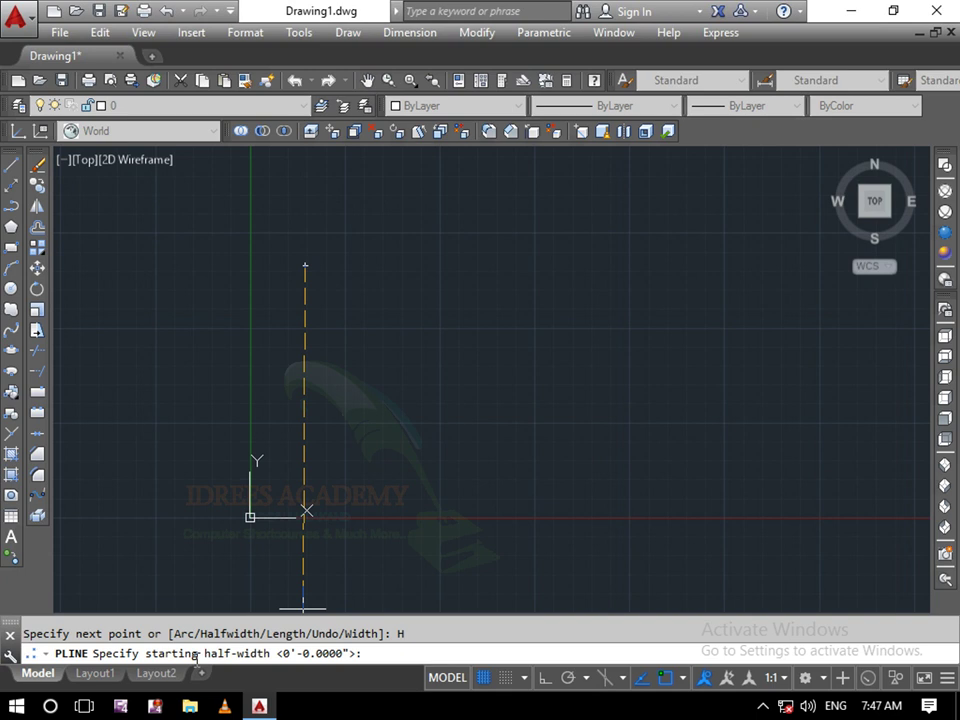
Step: Set half-widths 2 to 4 and draw the first thick segments heading right and down
text(2)
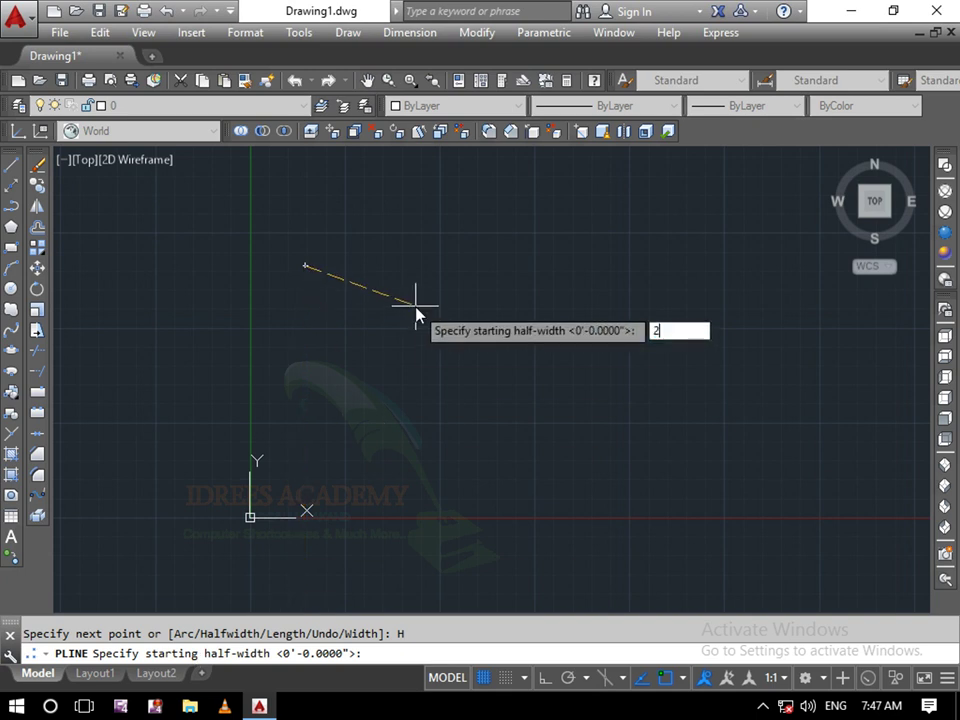
key(Return)
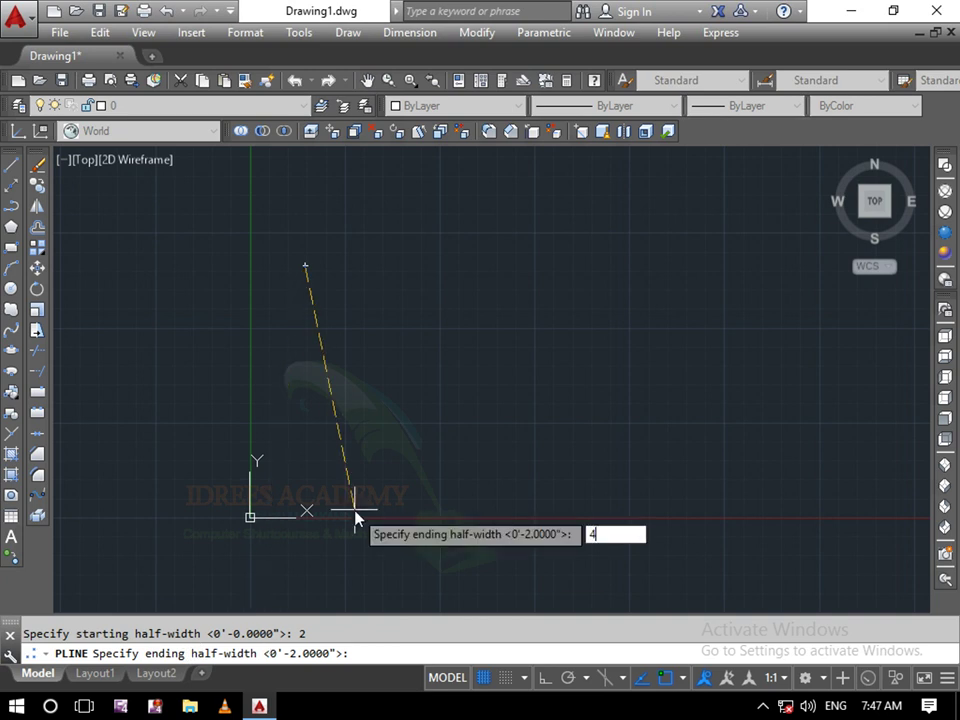
key(Return)
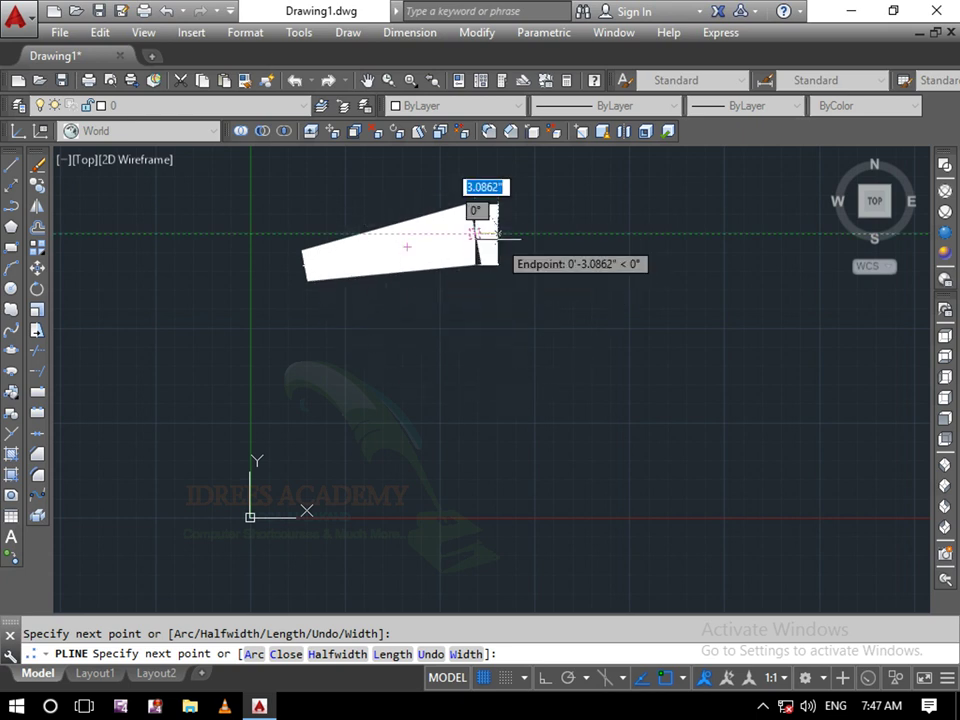
click(497, 236)
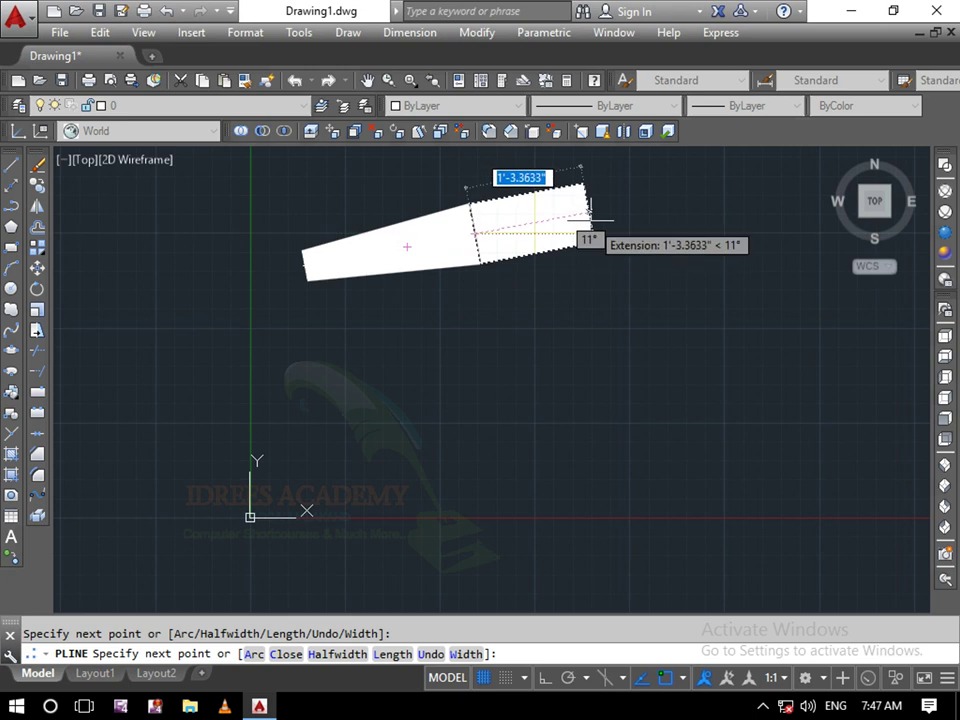
click(585, 203)
click(697, 297)
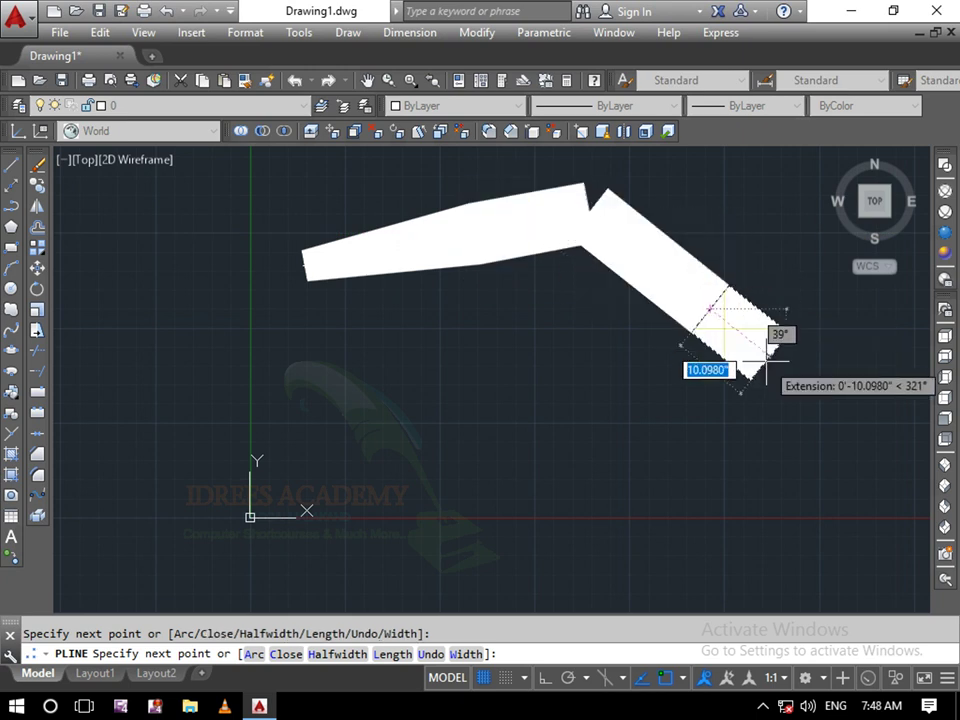
click(775, 372)
Step: Continue the thick polyline down, along the bottom and up the left side, then finish it
click(774, 441)
click(671, 550)
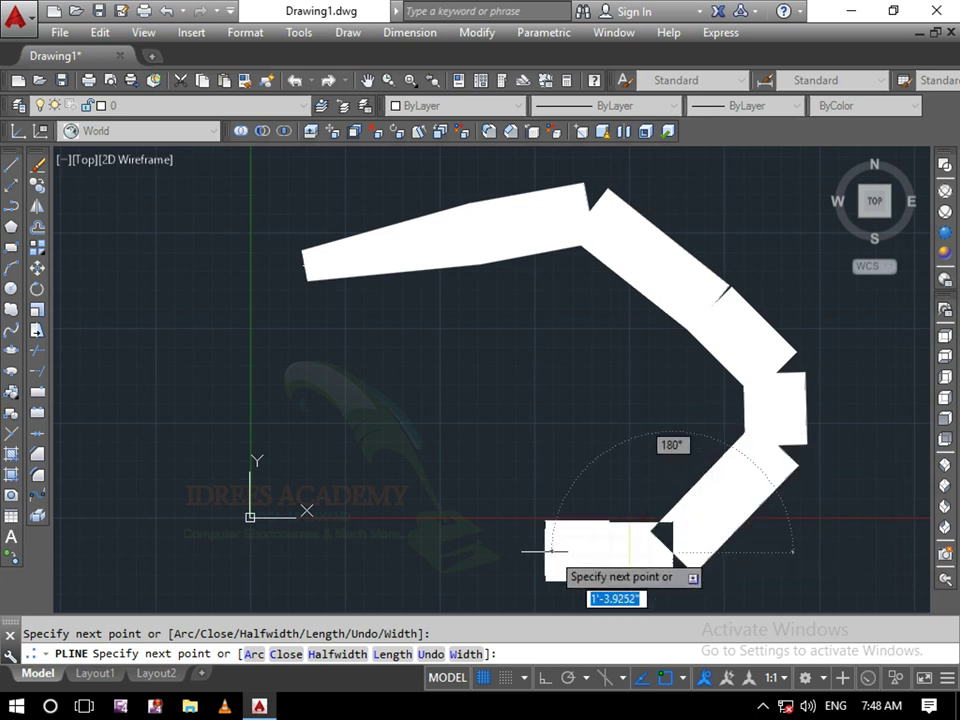
click(283, 550)
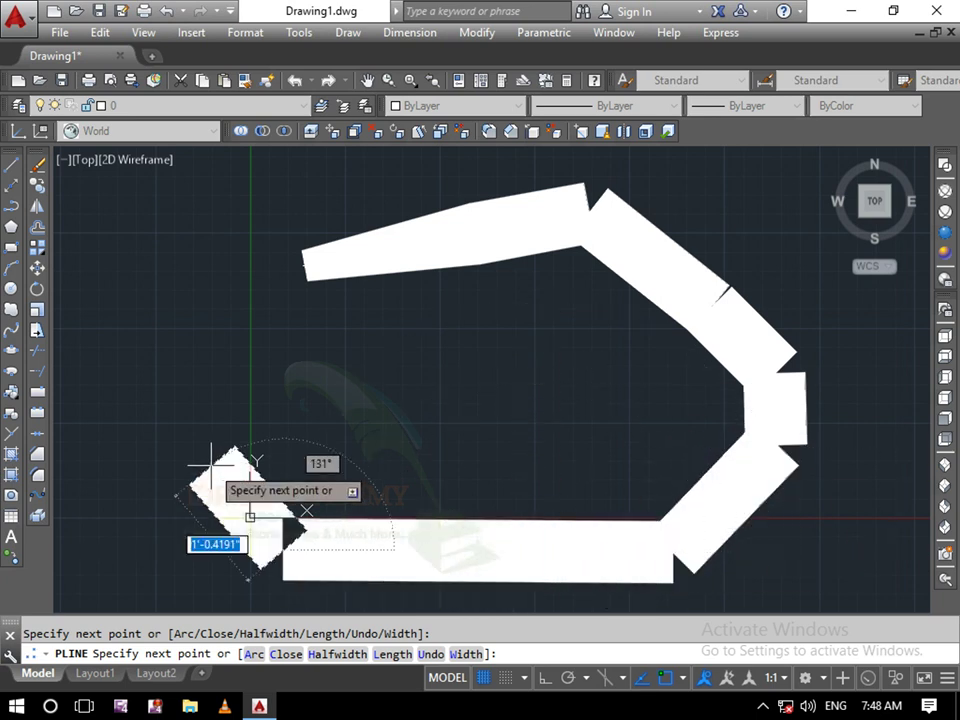
click(115, 290)
click(130, 228)
right_click(165, 213)
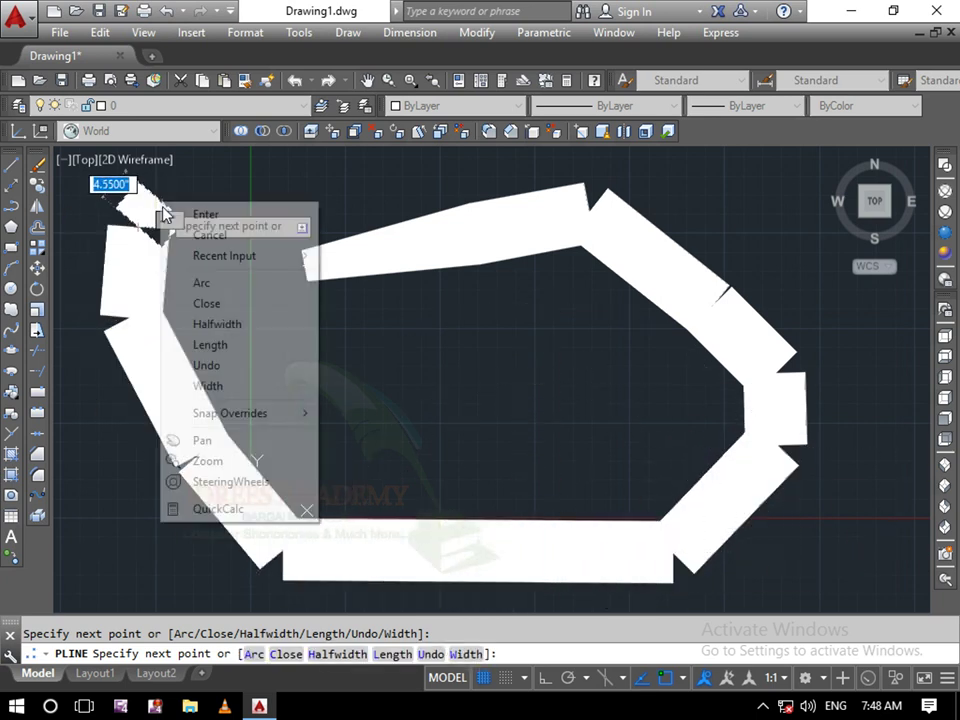
click(172, 214)
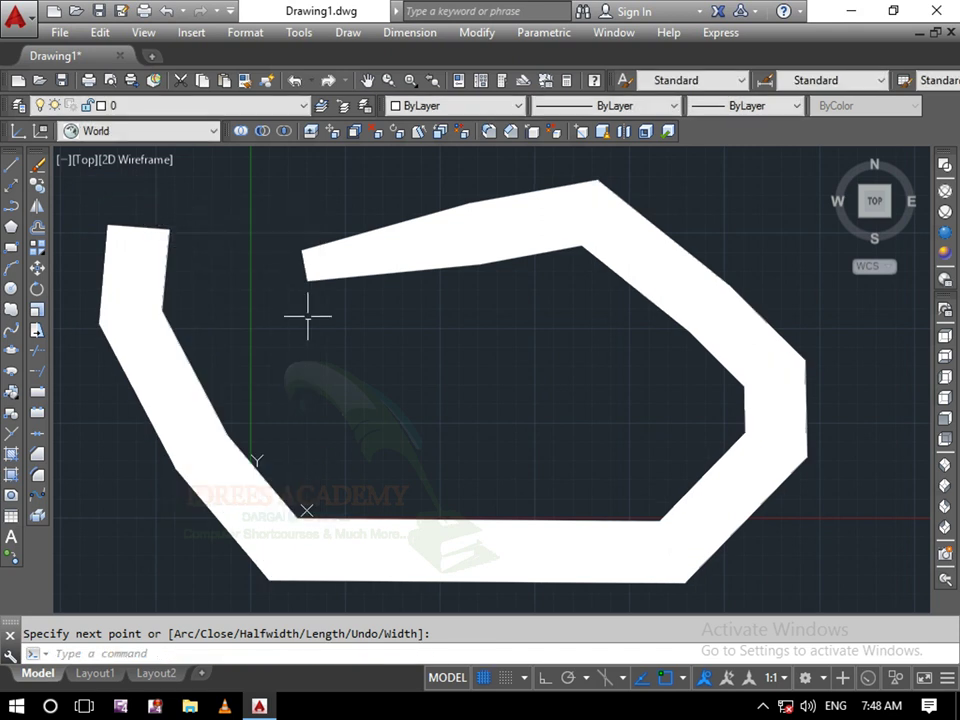
Step: Zoom out, crossing-select and erase the thick polyline, then start another polyline
scroll(366, 365, down, 2)
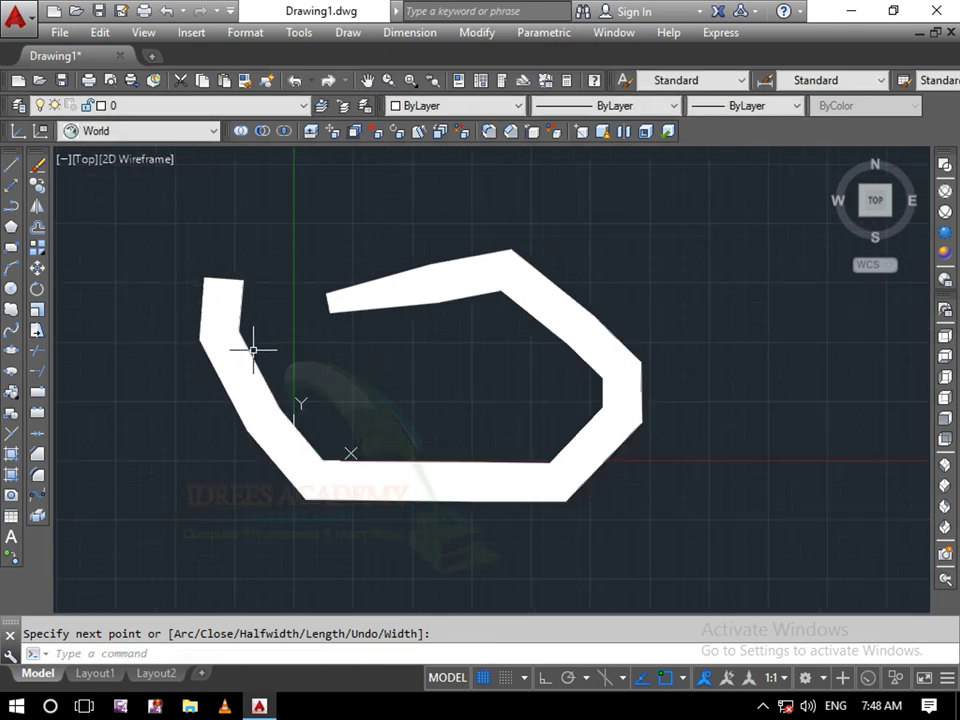
click(536, 380)
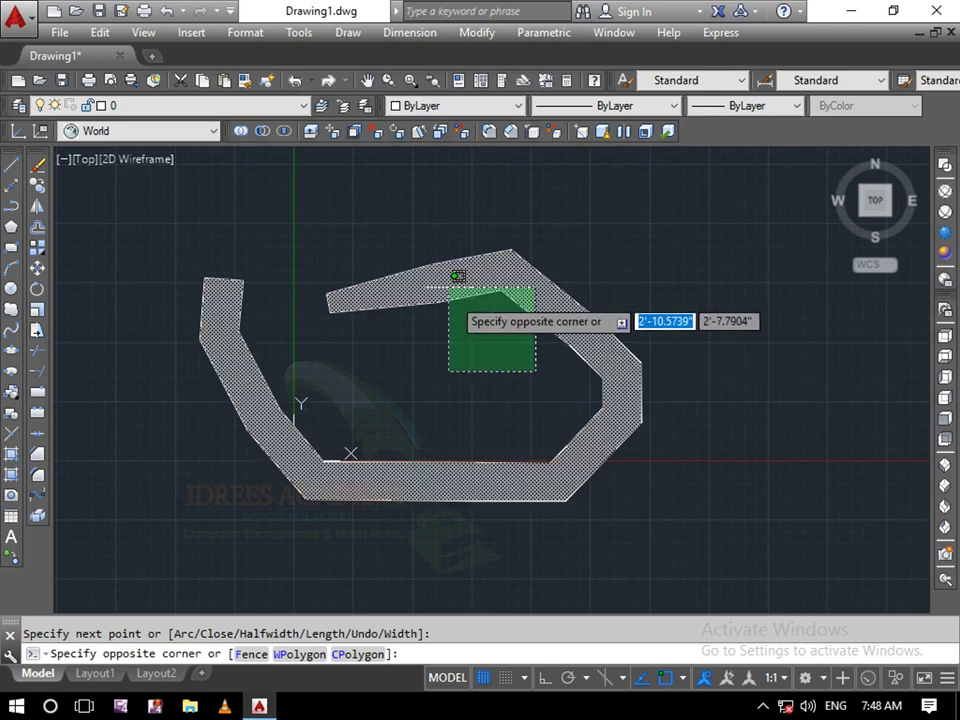
click(413, 241)
key(Return)
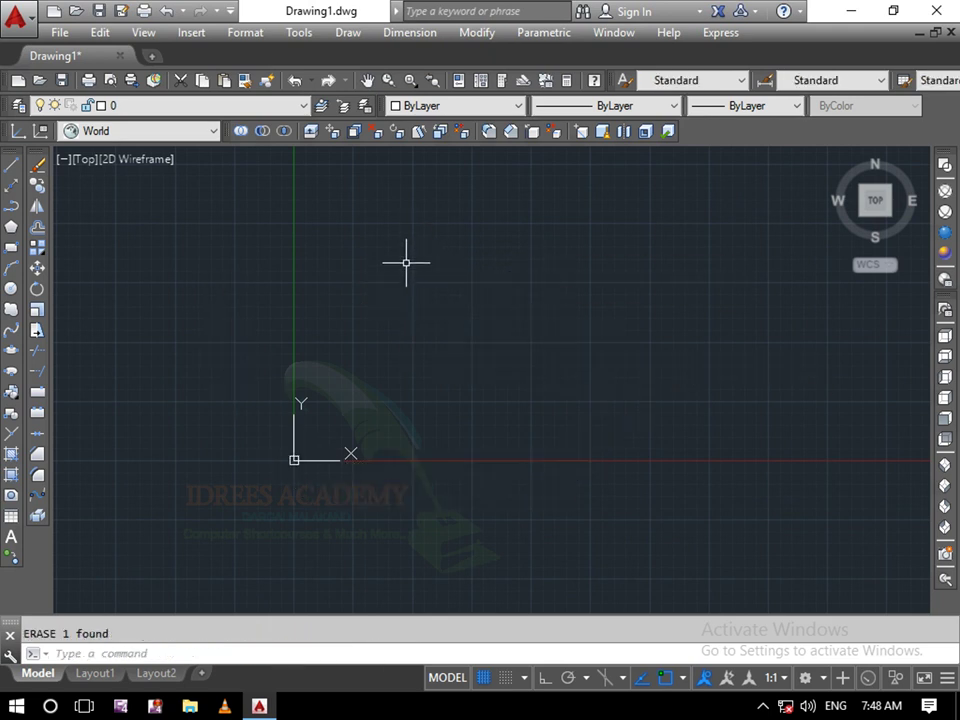
text(pl)
key(Return)
Step: Reset the half-width to 0 and finish the polyline through six more vertices around to the left
click(379, 267)
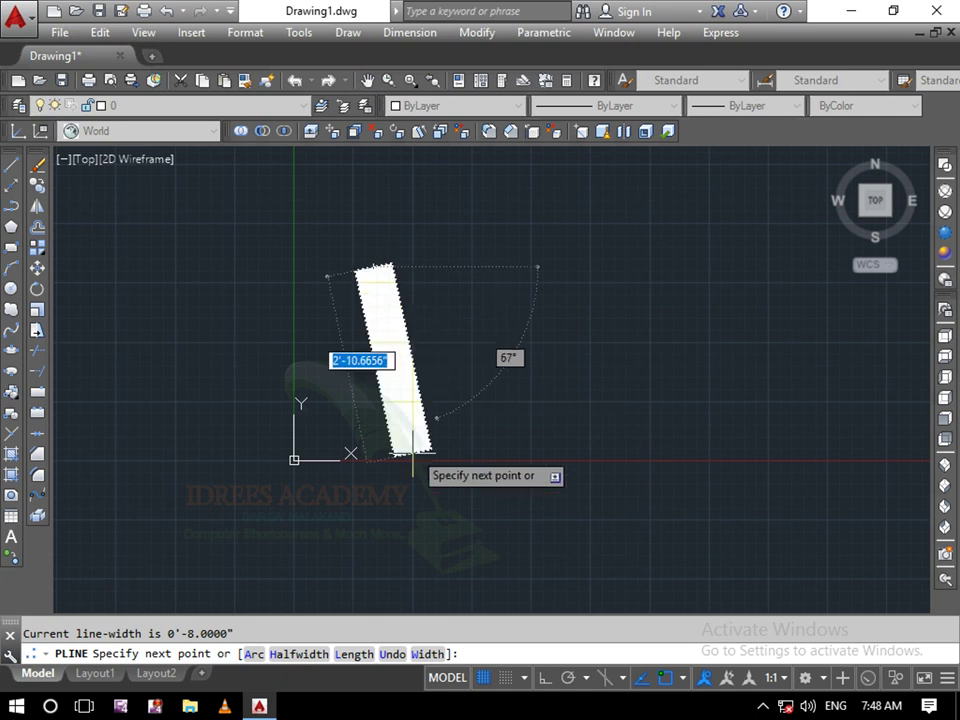
click(290, 655)
key(Return)
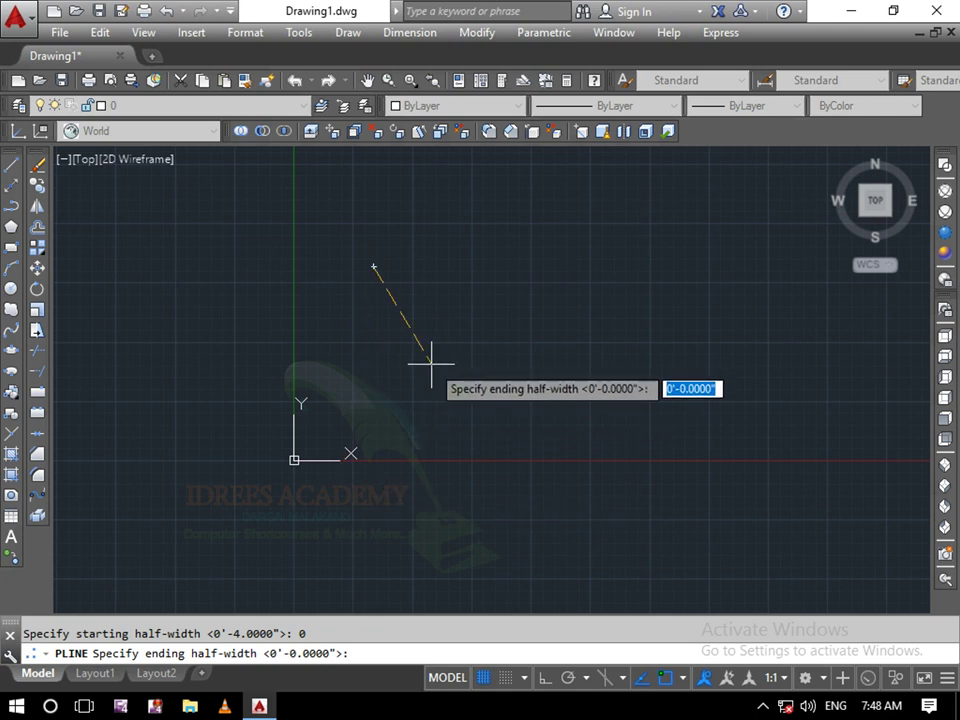
text(0)
key(Return)
click(556, 235)
click(573, 320)
click(565, 428)
click(503, 436)
click(393, 390)
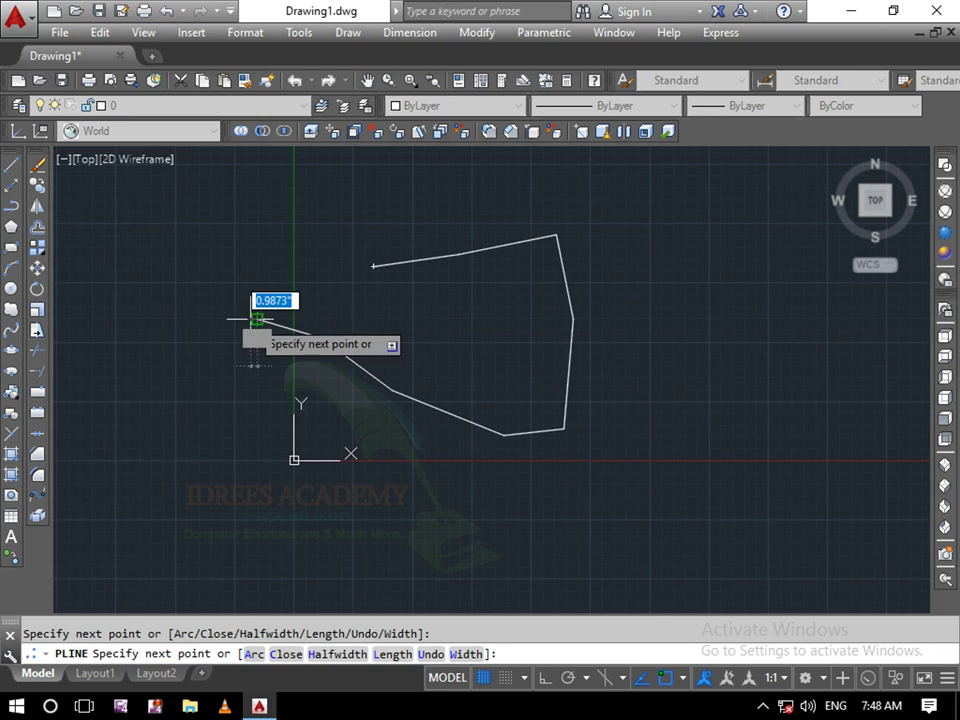
click(258, 320)
key(Escape)
Step: Crossing-select the finished polyline and erase it
click(626, 253)
click(452, 403)
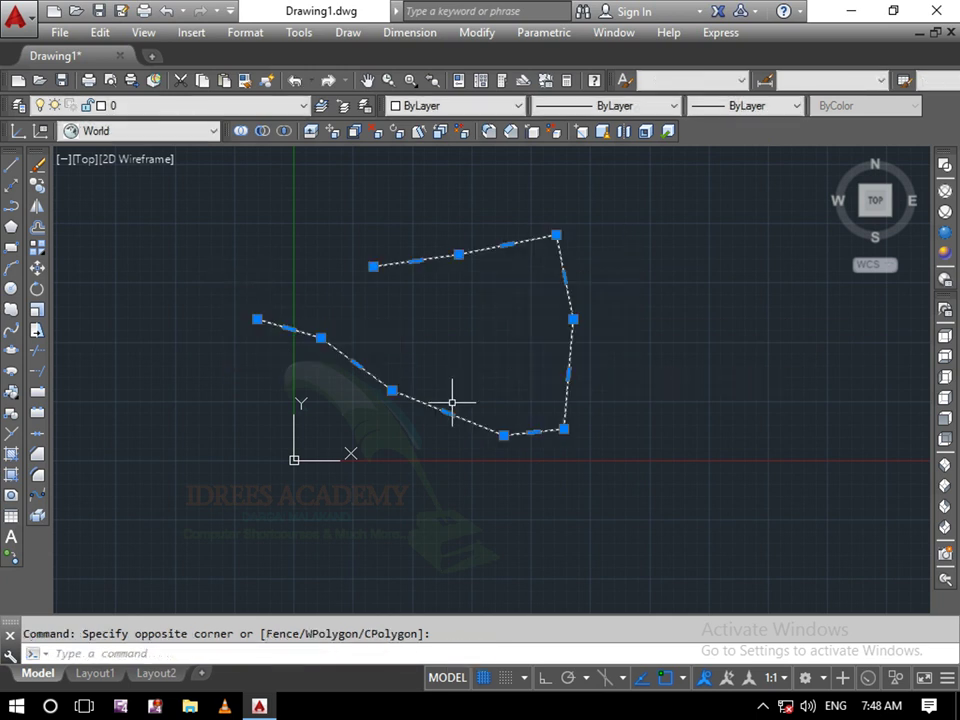
text(e)
key(Return)
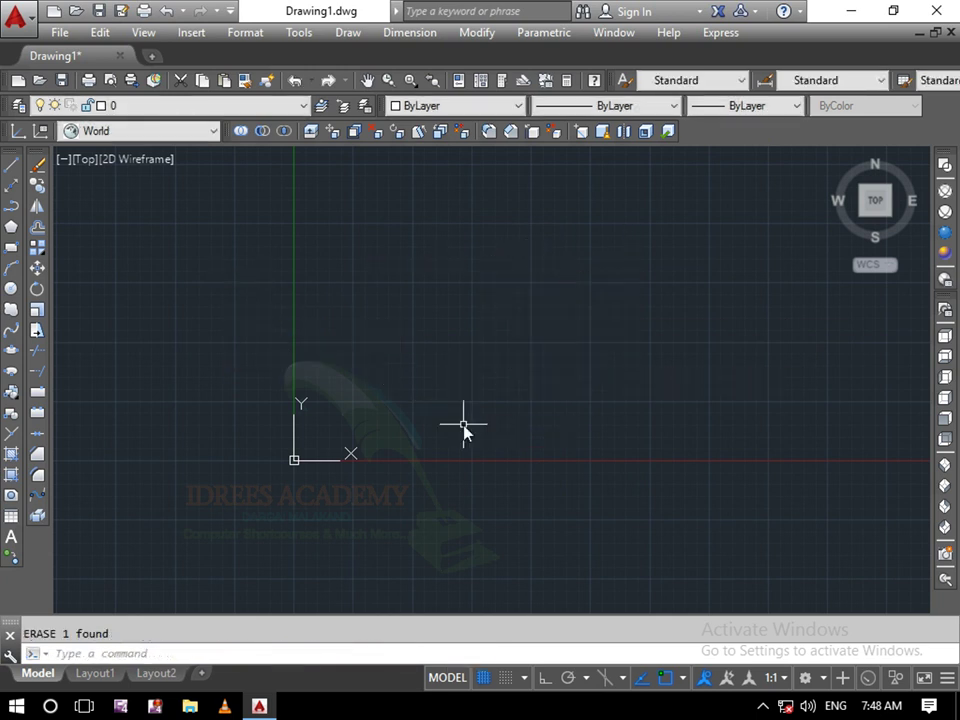
text(pl)
Step: Start a new polyline and draw five connected segments clockwise from the left
key(Return)
click(324, 330)
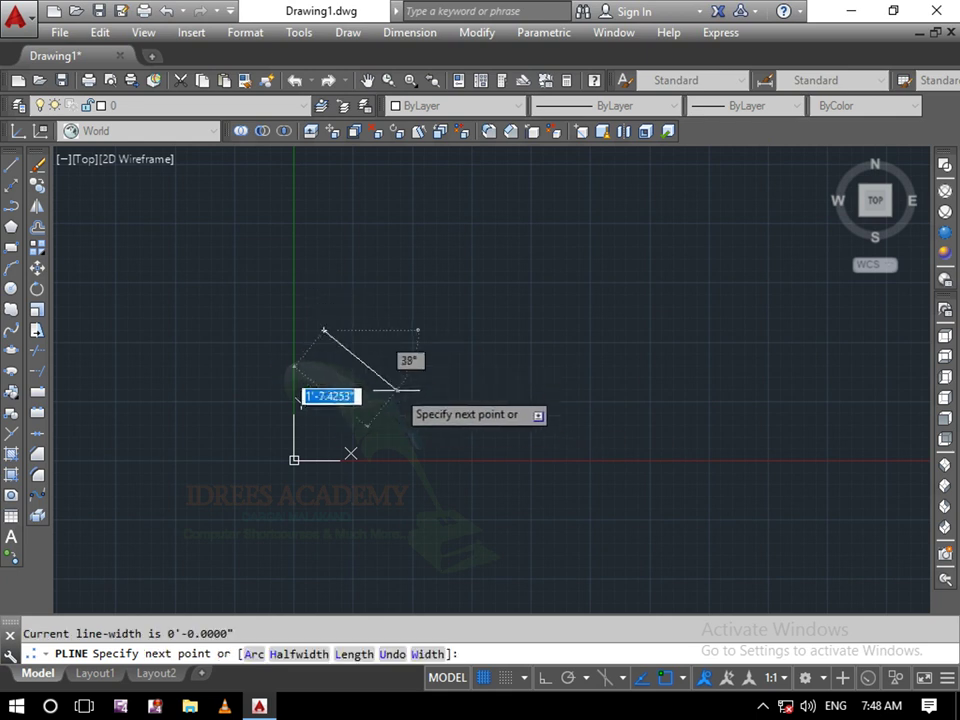
click(383, 237)
click(499, 237)
click(551, 282)
click(509, 377)
click(390, 402)
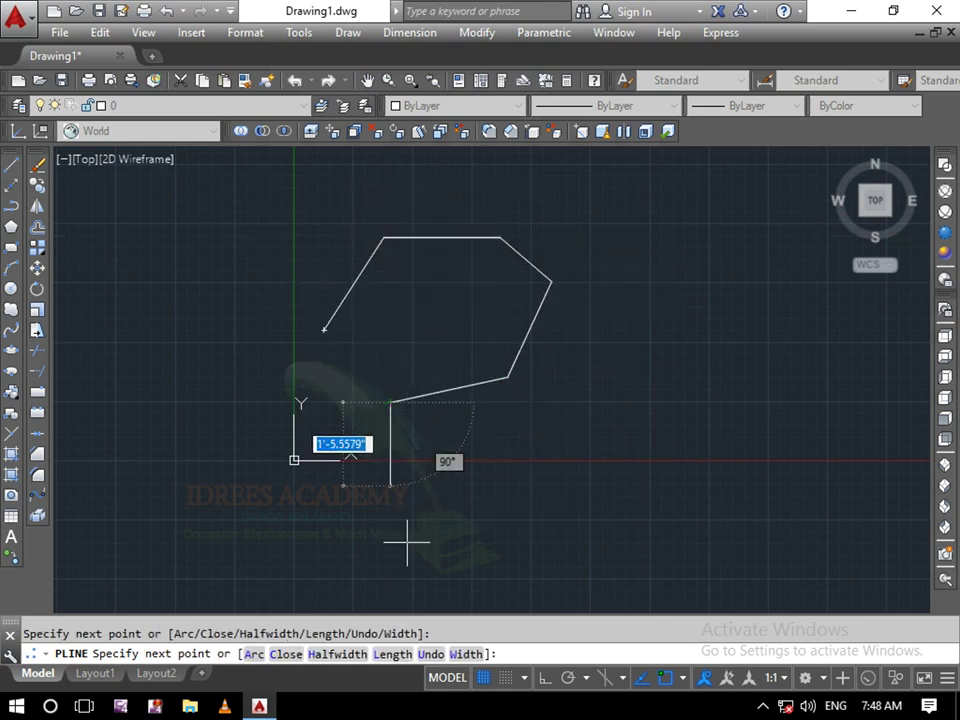
Step: Undo three segments, add two new vertices, undo the last one with U, and end the polyline
click(438, 654)
click(438, 654)
click(438, 654)
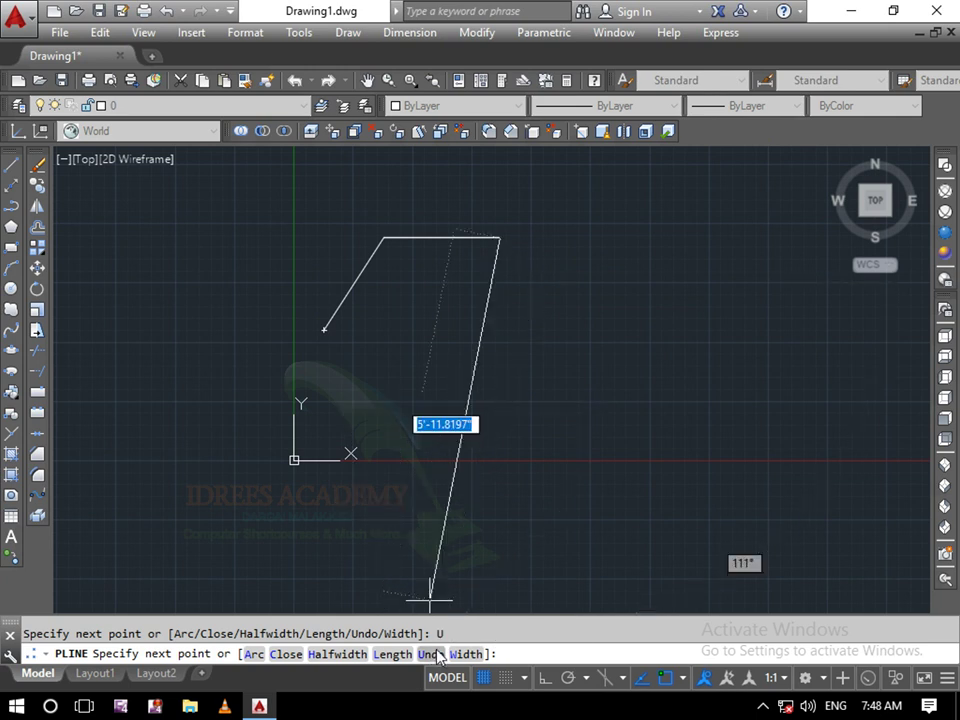
click(438, 654)
click(432, 243)
click(493, 268)
text(u)
key(Return)
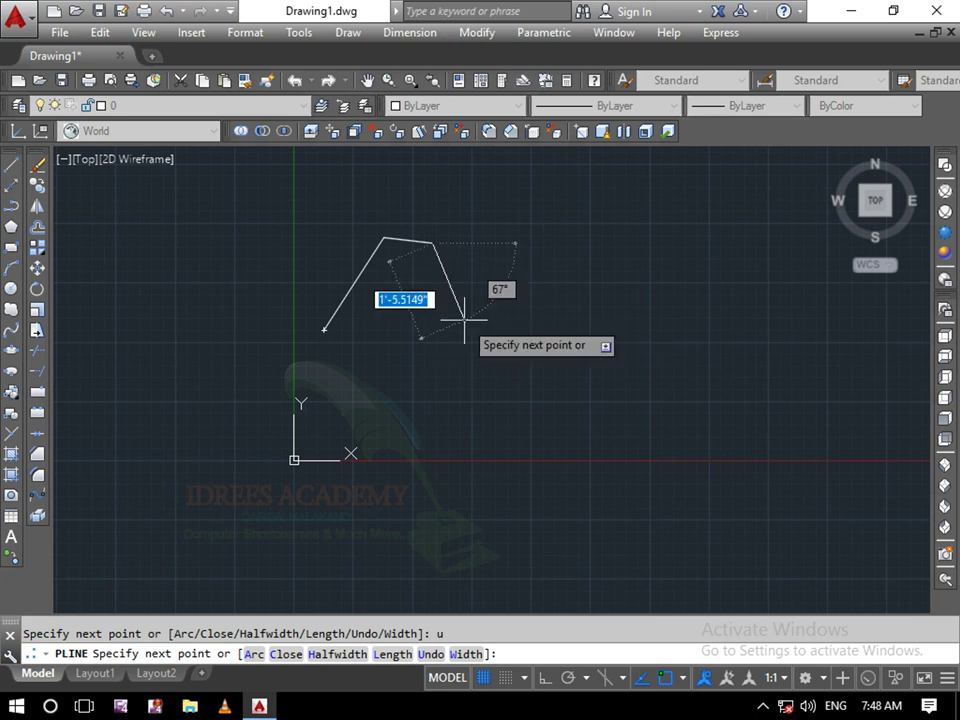
key(Escape)
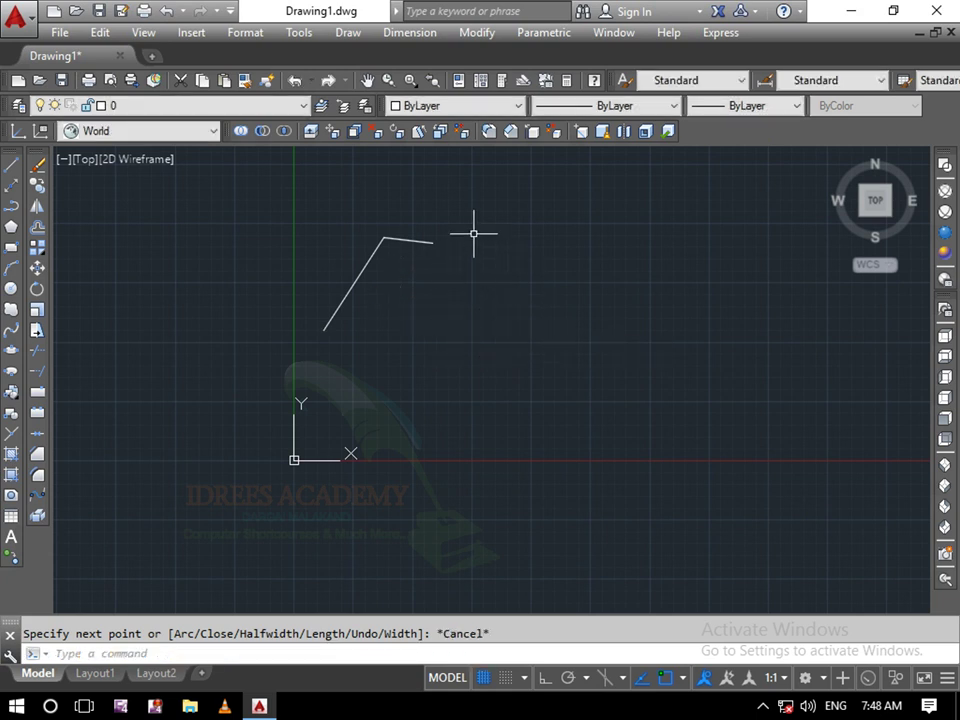
Step: Crossing-select the remaining polyline and delete it
click(476, 221)
click(334, 323)
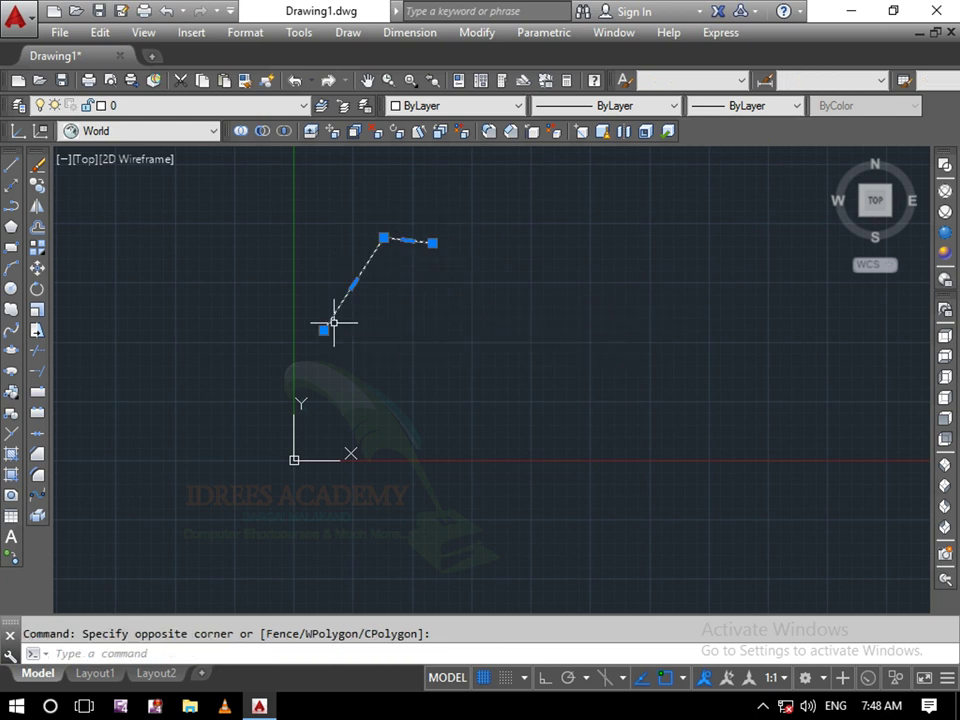
key(Delete)
Step: Start a polyline with PL and draw four thin segments over a peak and down the right
text(l)
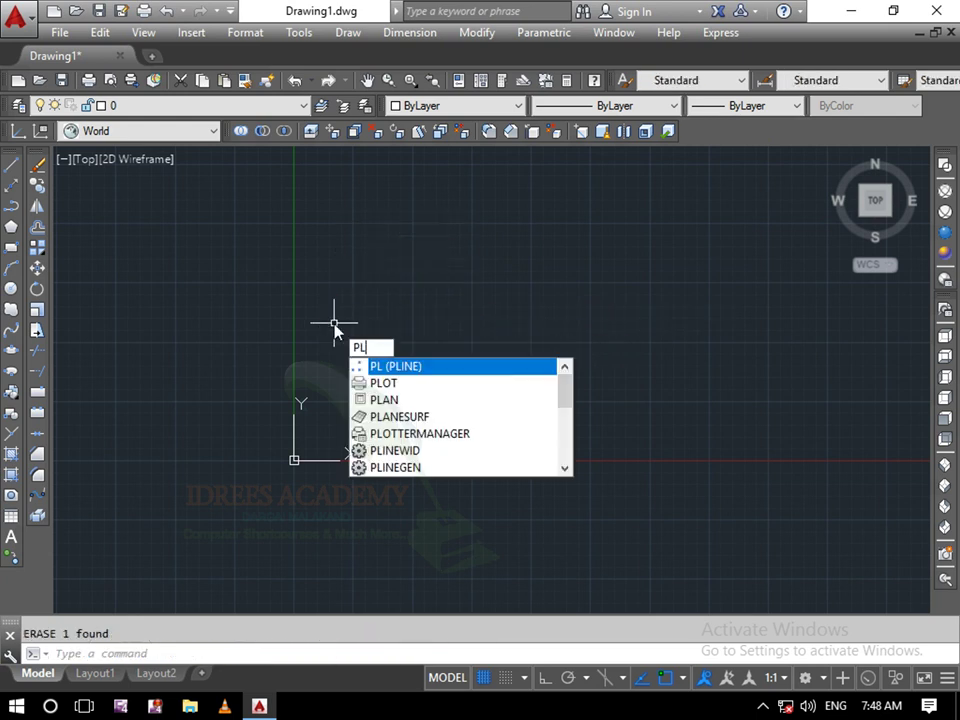
key(Return)
click(332, 342)
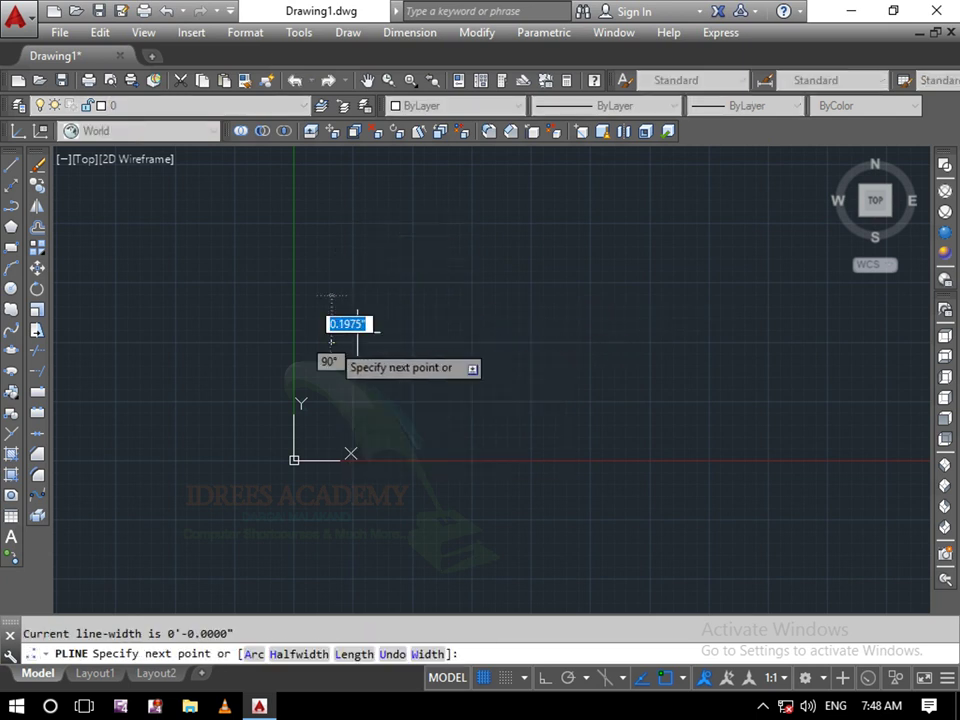
click(432, 262)
click(494, 302)
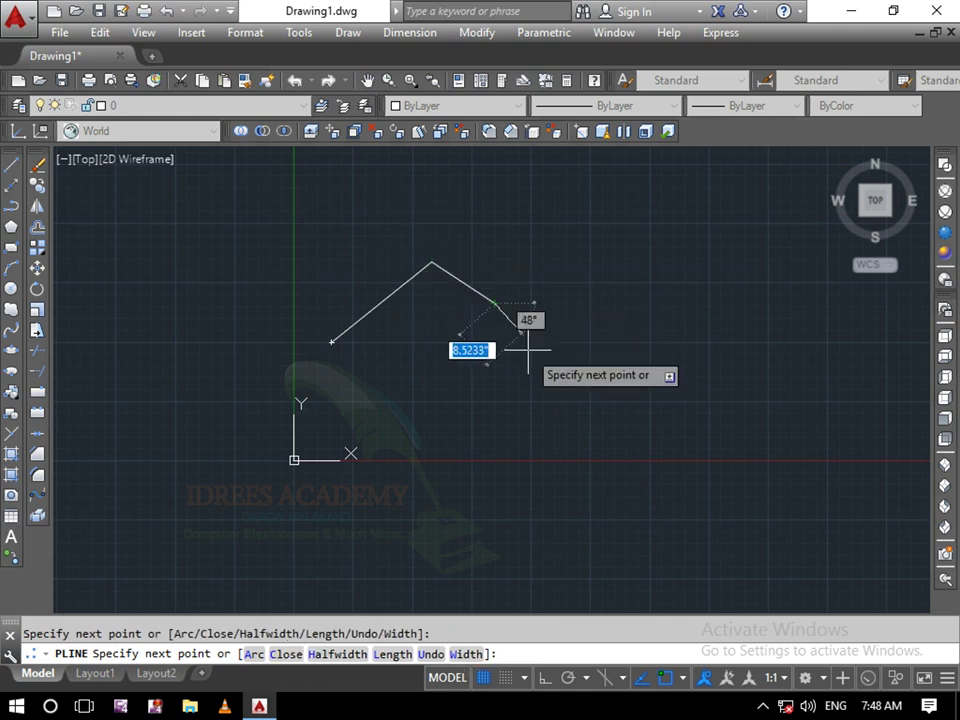
click(530, 350)
click(511, 397)
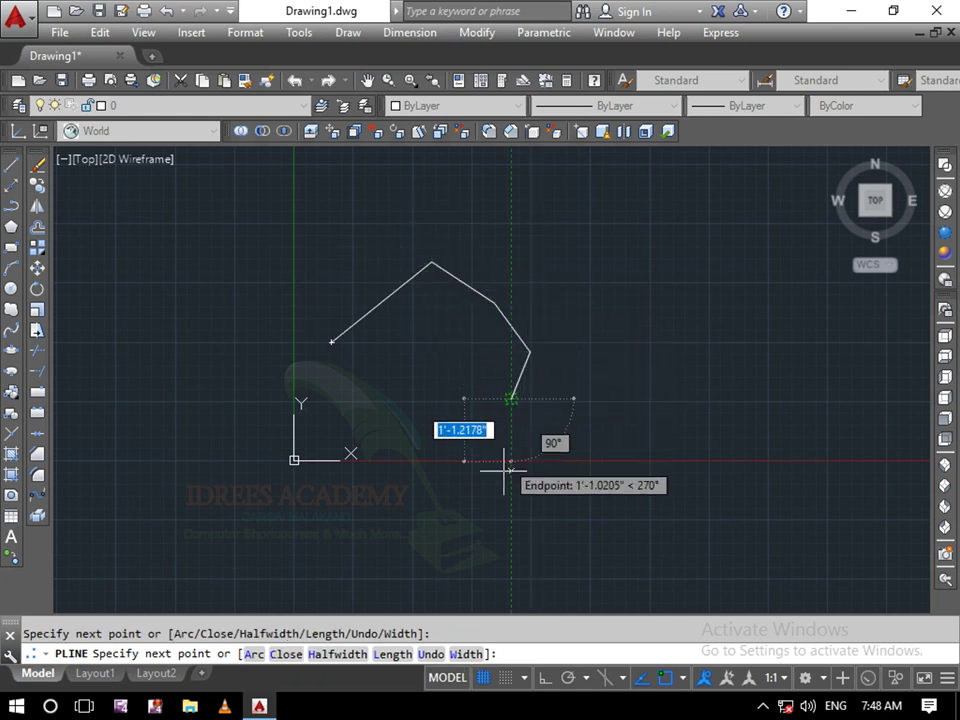
Step: Set width 2 to 3 and continue the polyline with three thick segments to the upper right
click(466, 654)
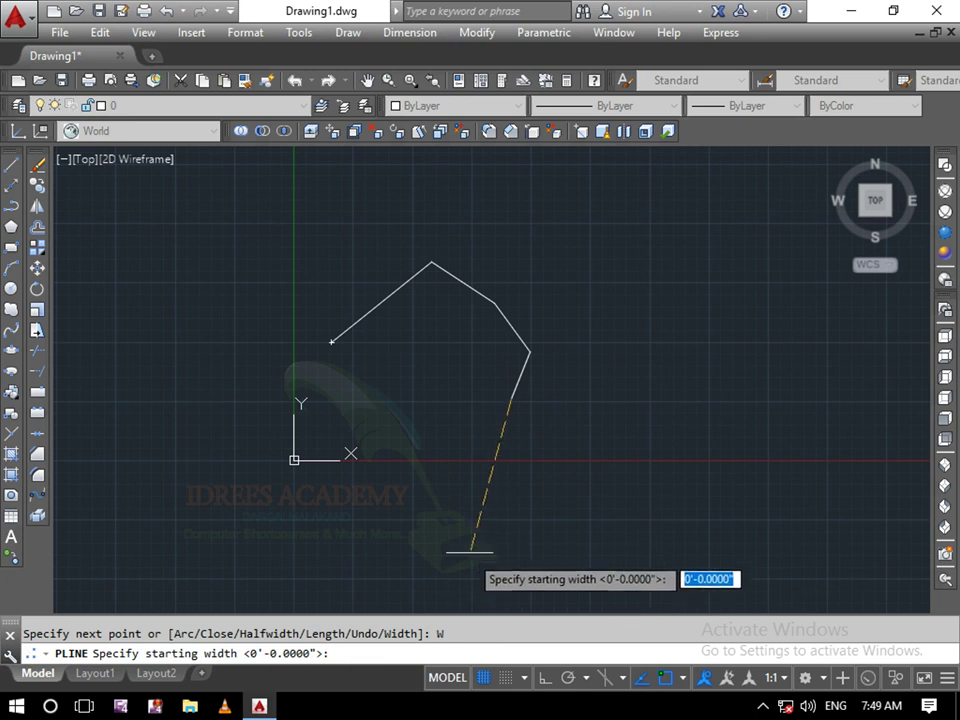
key(Return)
text(3)
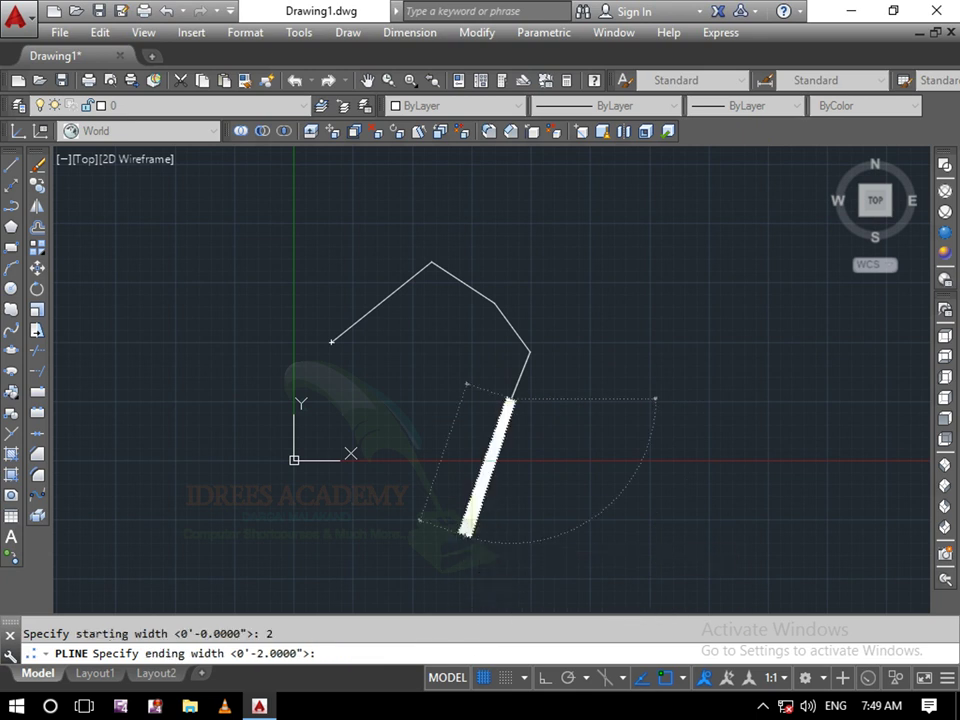
key(Return)
click(590, 478)
click(690, 382)
click(658, 214)
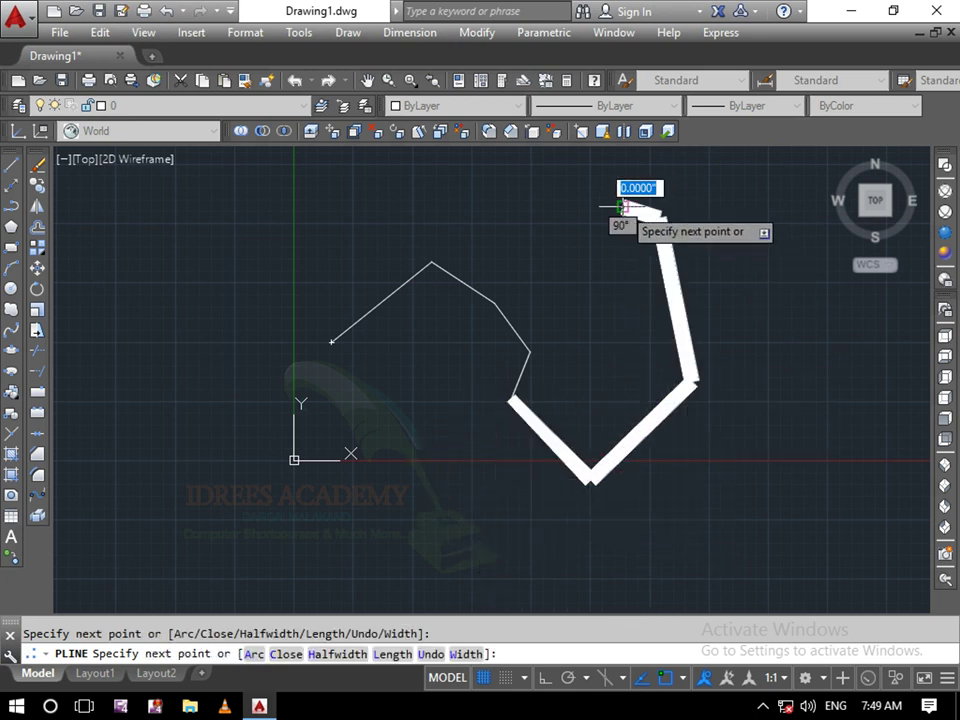
key(Escape)
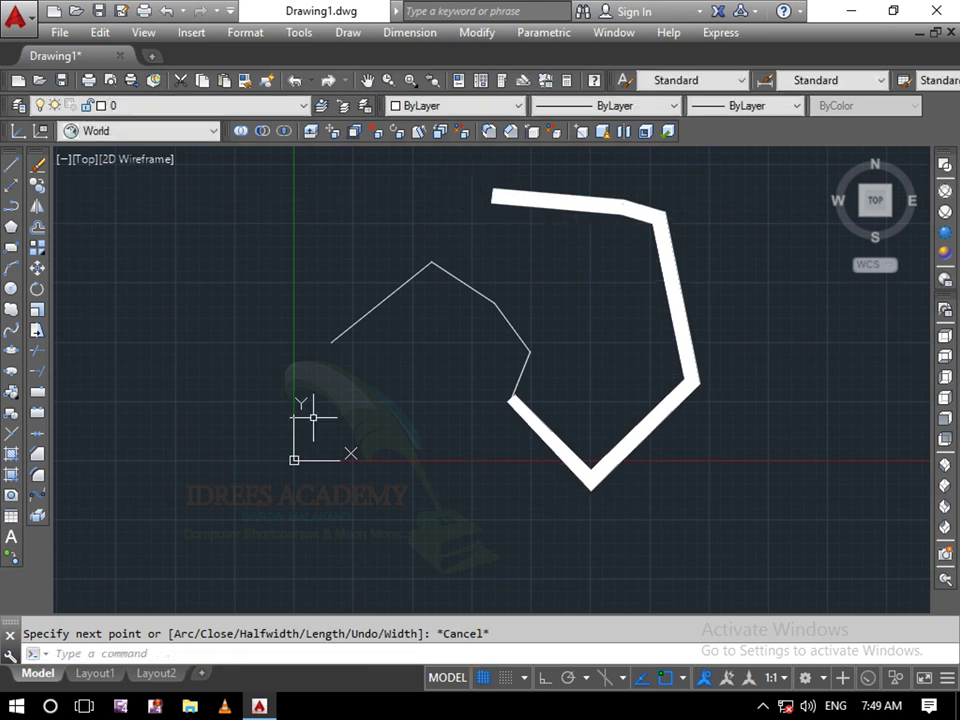
text(pl)
Step: Draw a thick polyline widening from 3 to 4, ending snapped to an endpoint on the left
key(Return)
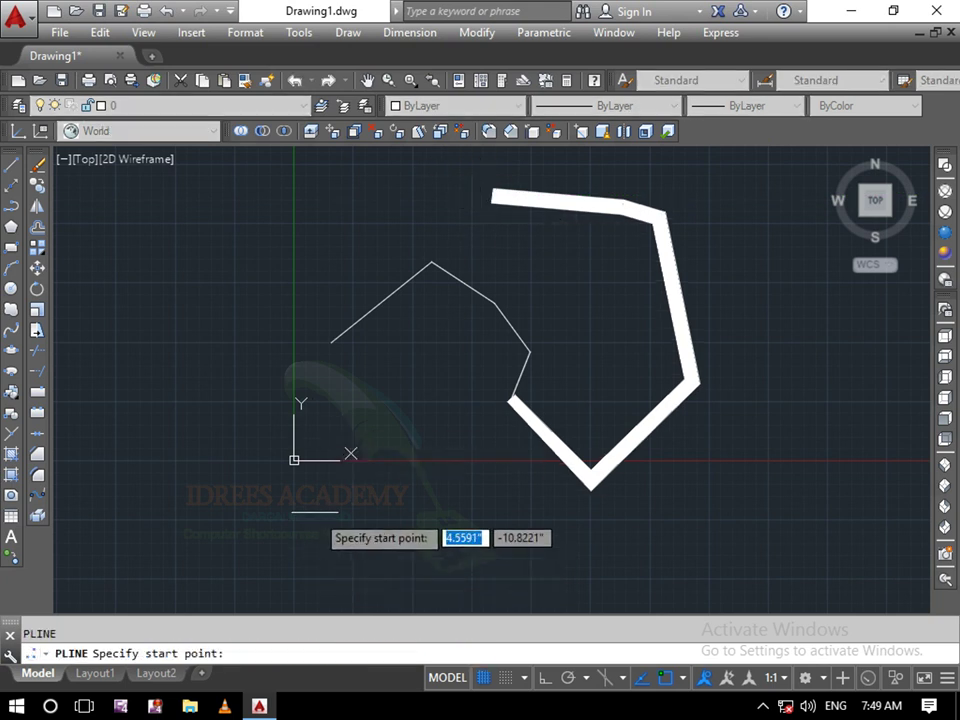
click(313, 506)
click(430, 655)
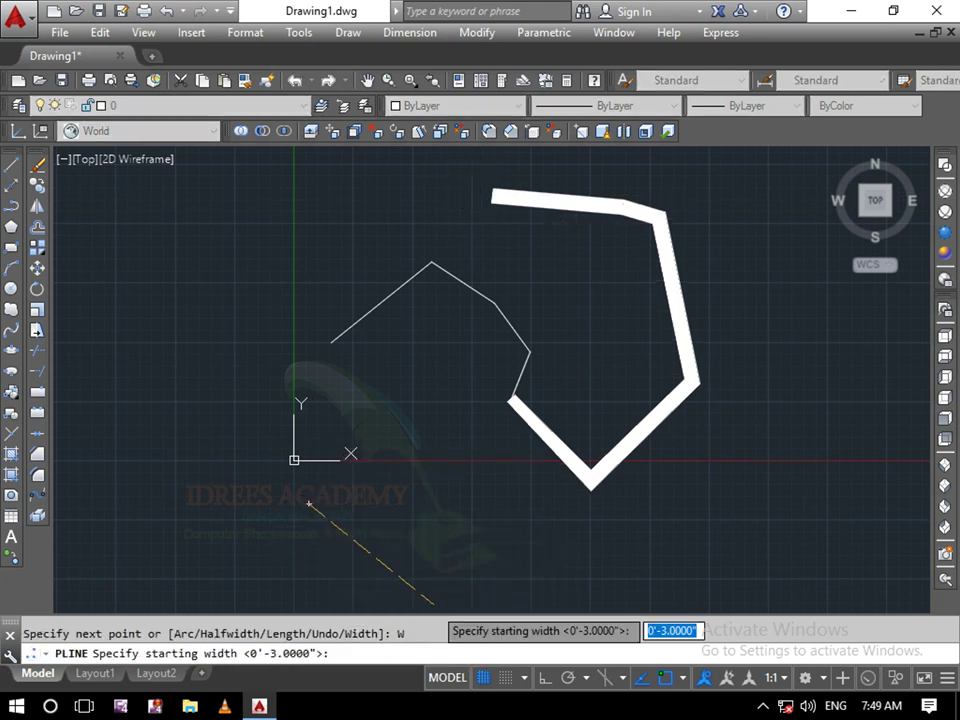
key(Return)
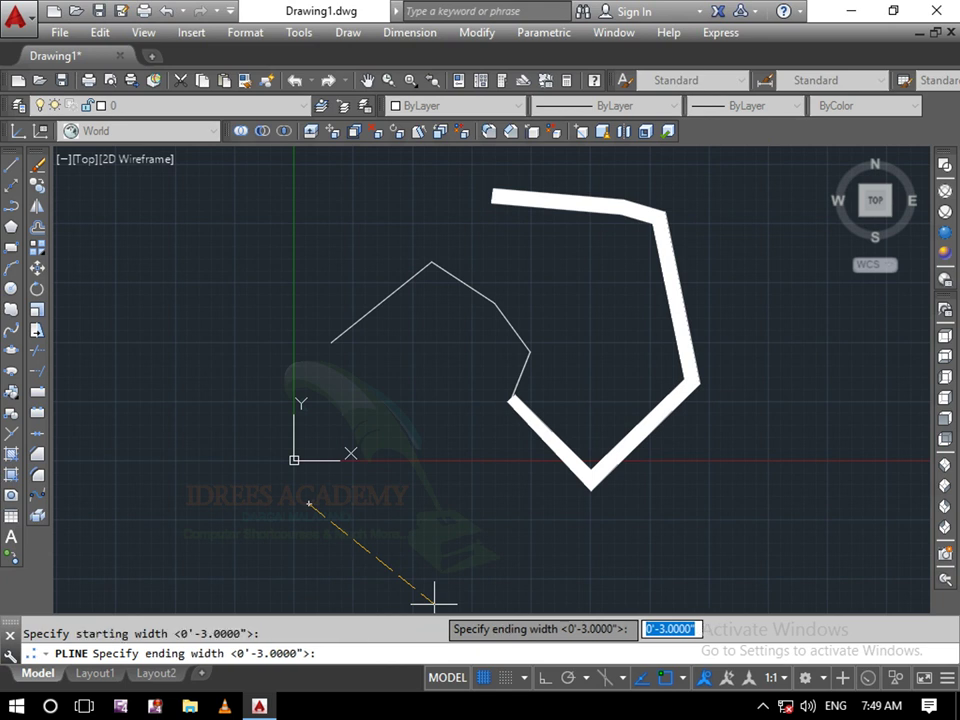
text(4)
key(Return)
click(432, 604)
click(422, 470)
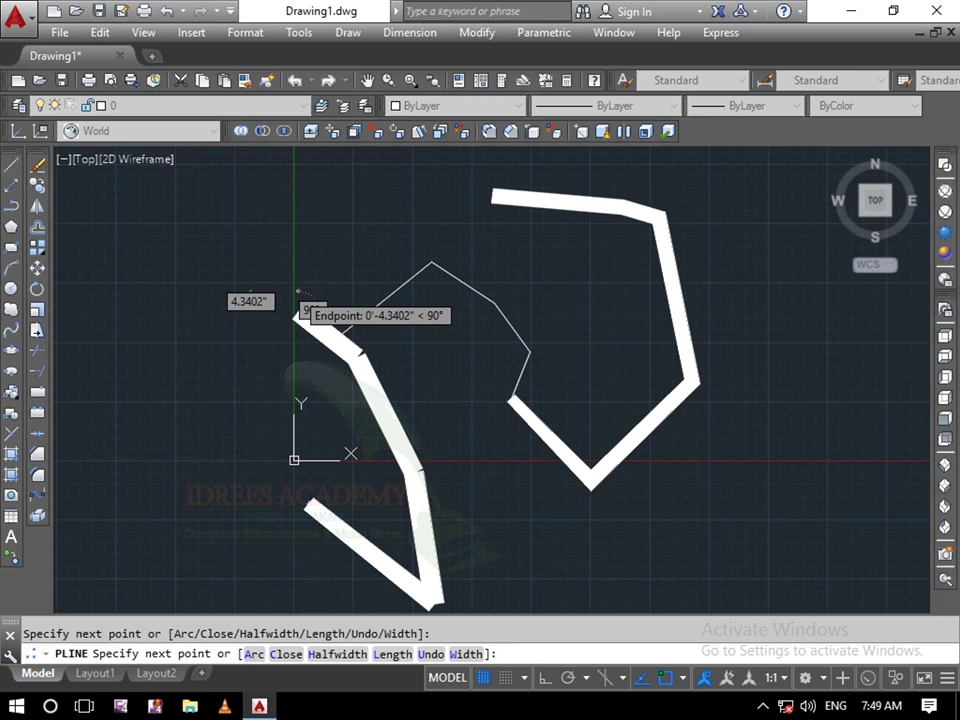
click(296, 303)
key(Escape)
Step: Draw a thin polyline with width 0/0 from below the shapes rising along the right side
key(Return)
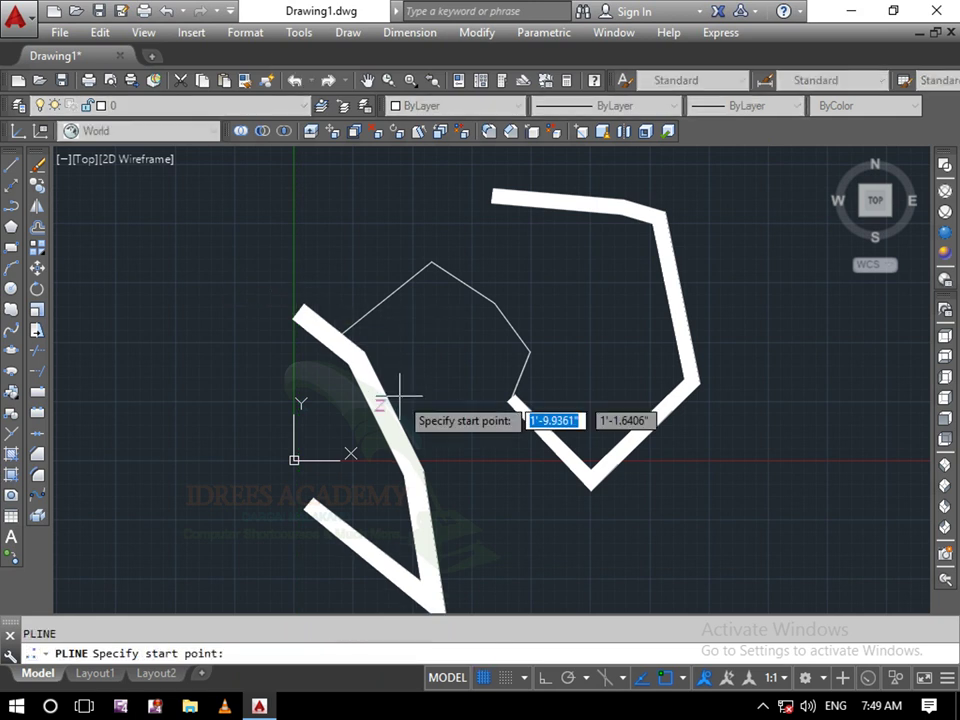
click(497, 516)
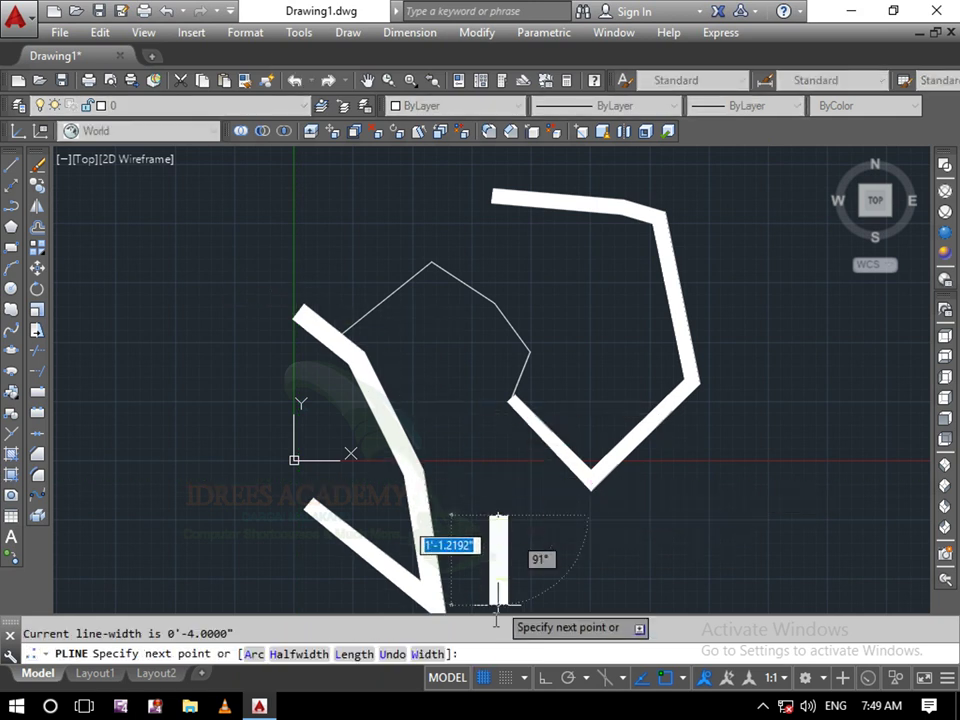
click(430, 654)
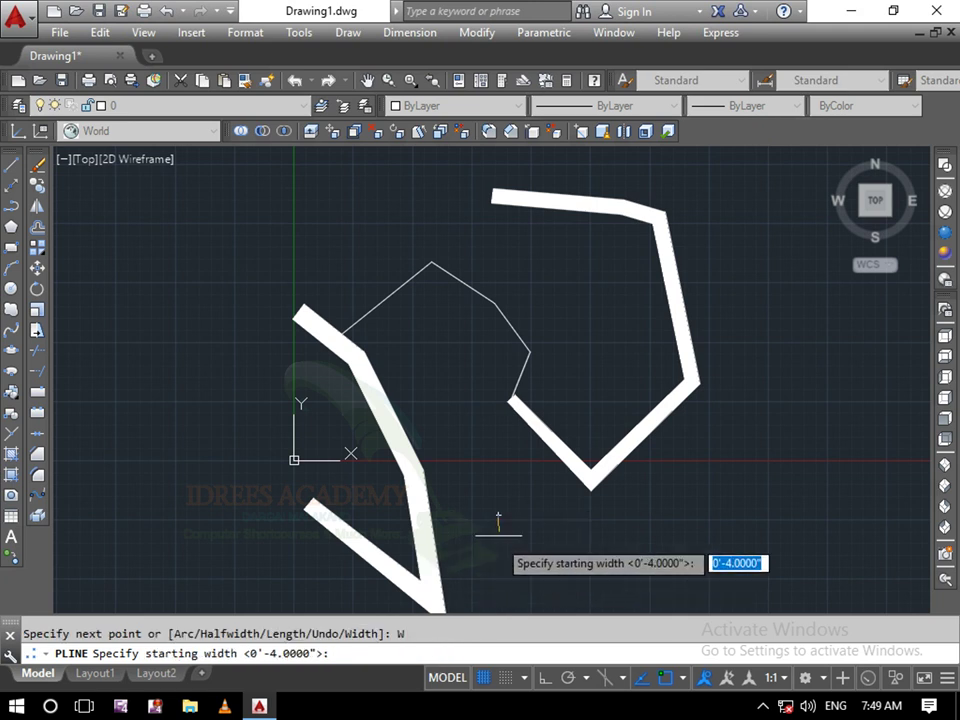
text(0)
key(Return)
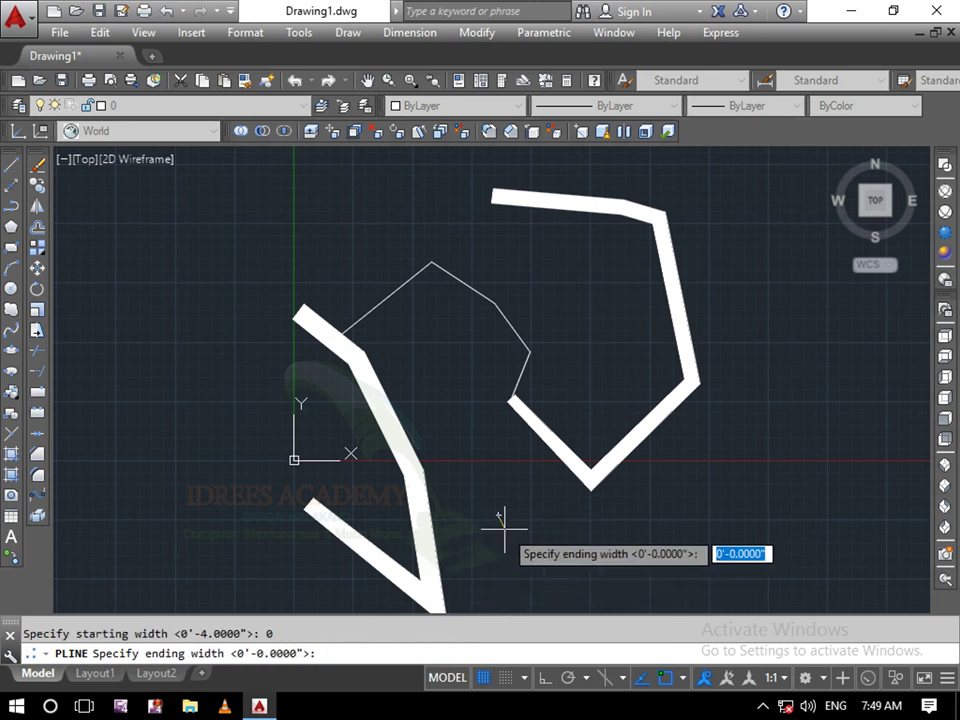
text(0)
key(Return)
click(602, 518)
click(657, 551)
click(733, 354)
key(Escape)
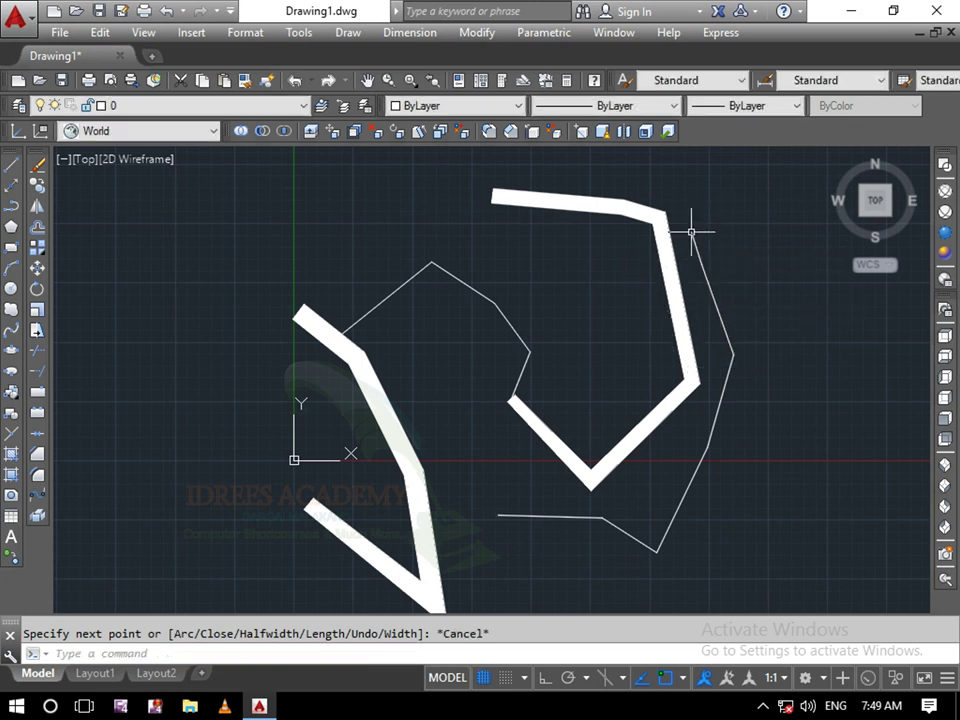
Step: Crossing-select the thick and thin polylines and erase them all
click(722, 237)
click(354, 475)
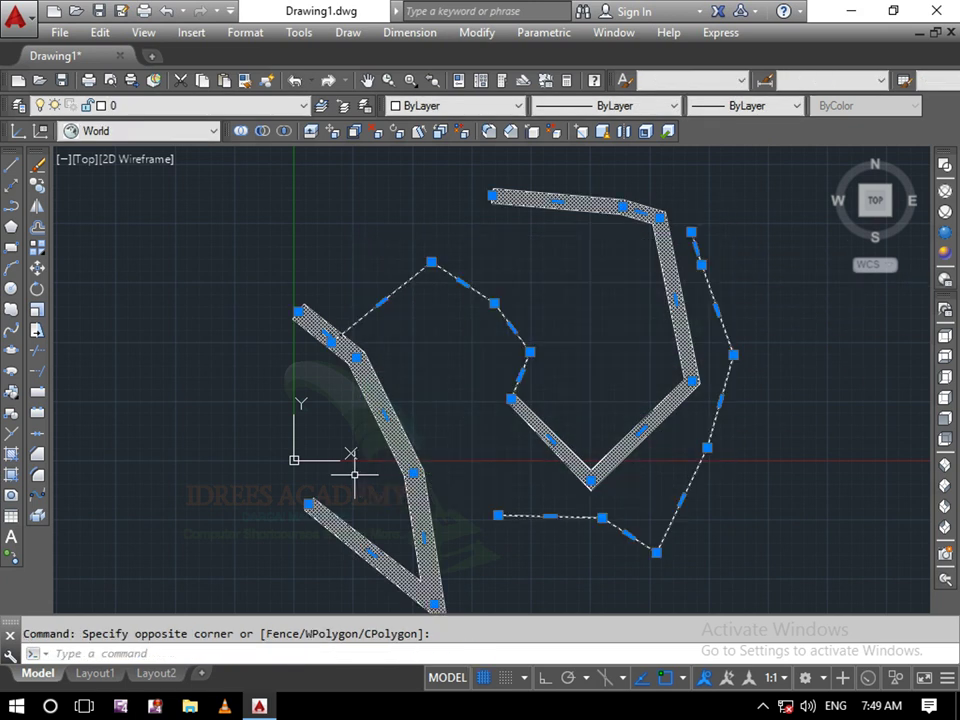
text(e)
key(Return)
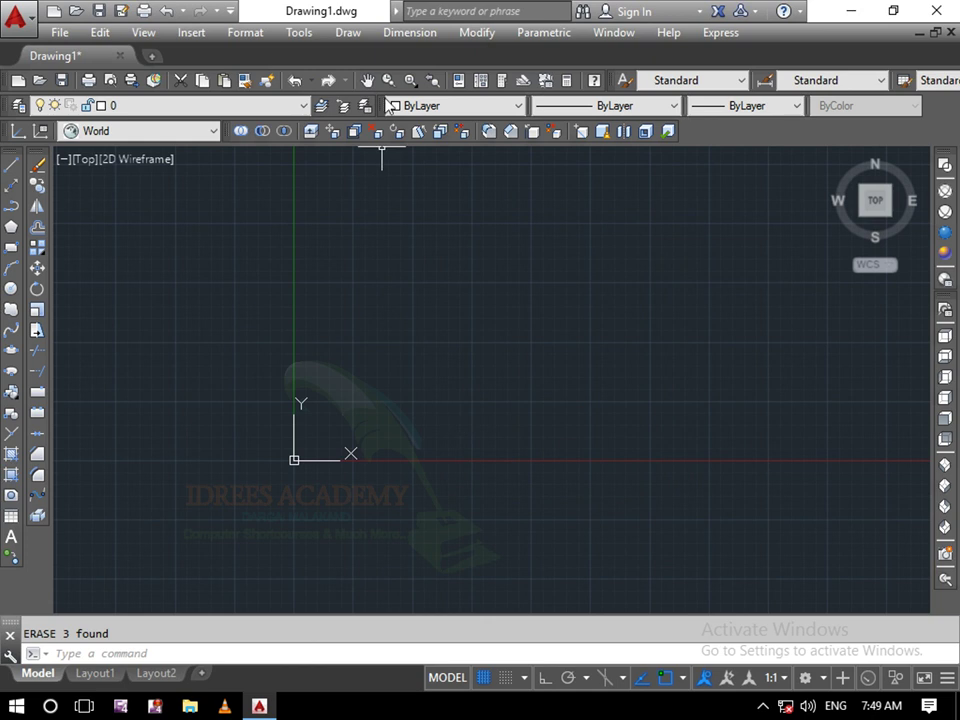